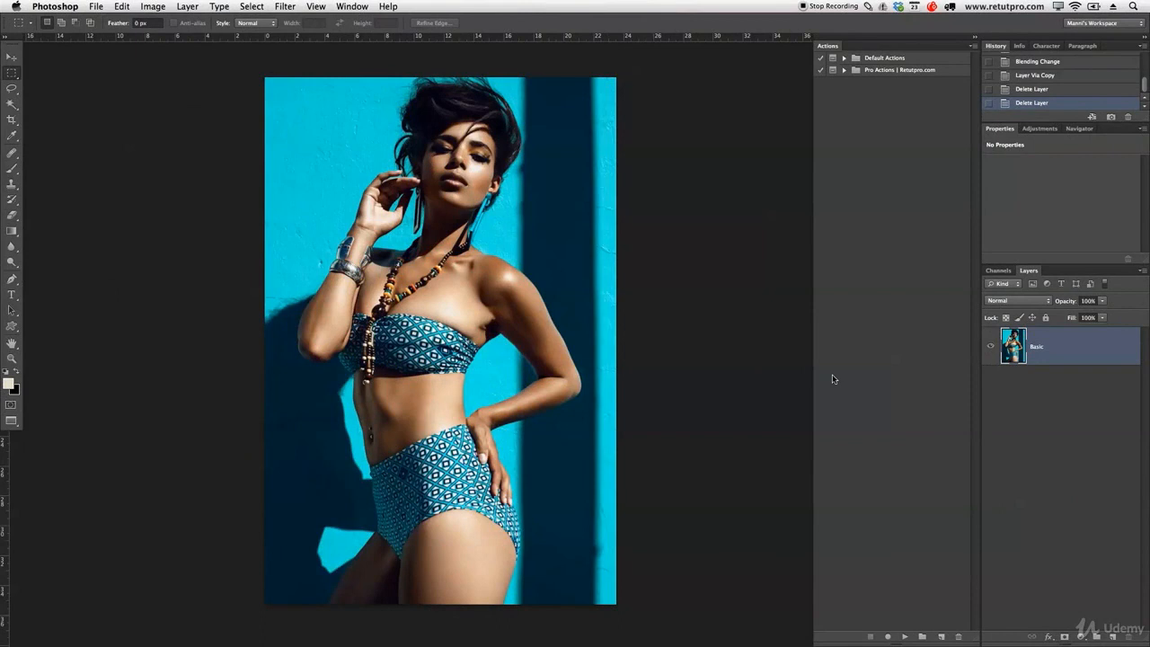
# Add a new empty layer above the Basic layer and name it Soft.
pyautogui.click(832, 379)
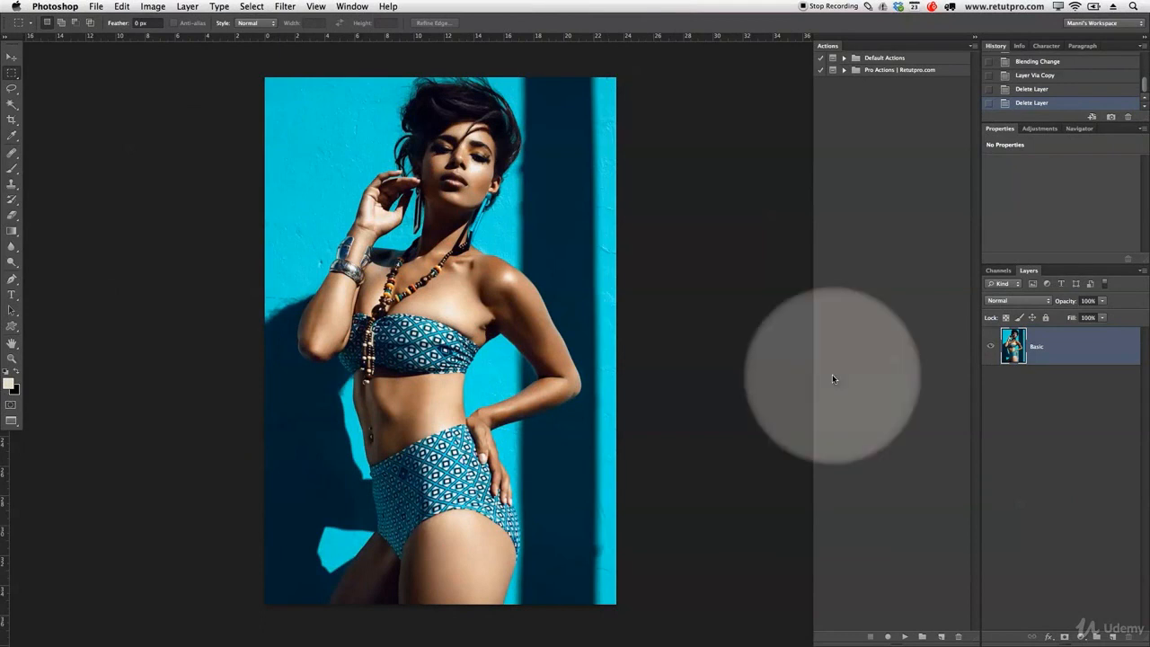
pyautogui.click(1086, 580)
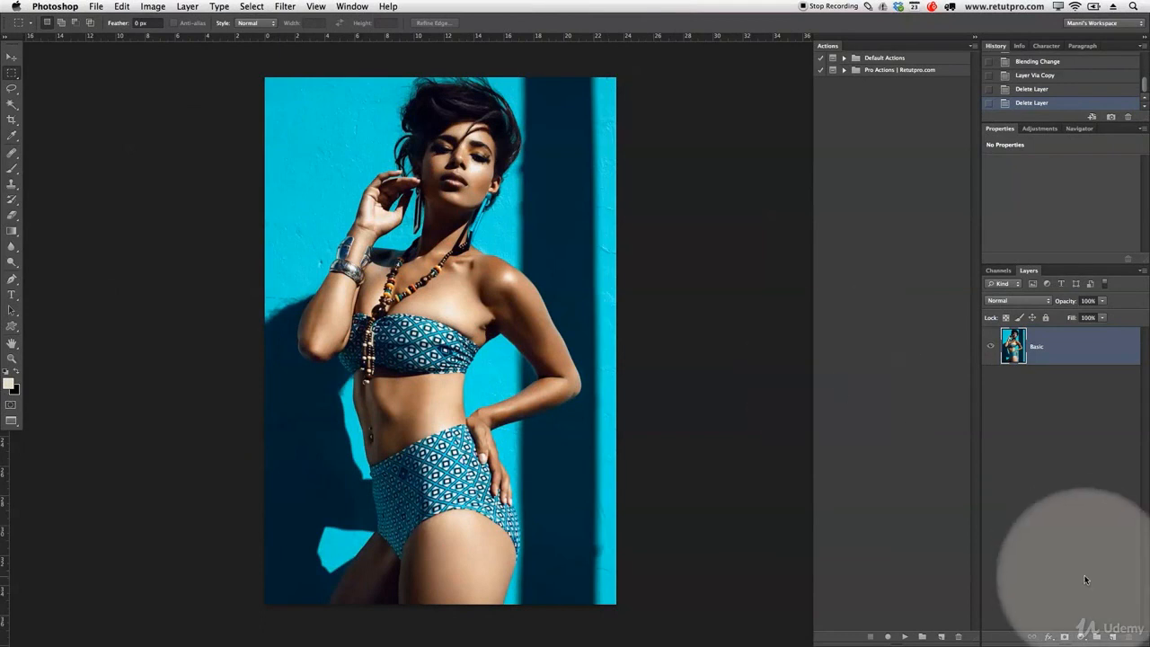
pyautogui.click(1113, 636)
pyautogui.doubleClick(1043, 347)
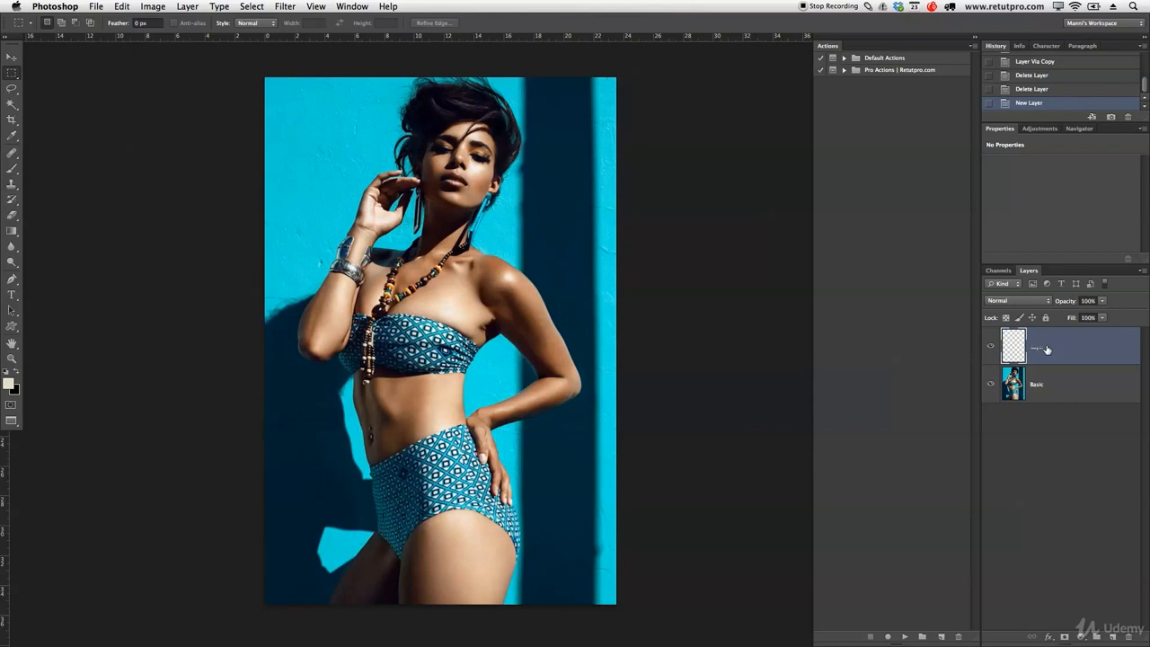
pyautogui.press('Return')
# Fill the whole canvas on the Soft layer with 50% Gray and set the layer's blend mode to Soft Light.
pyautogui.moveTo(237, 71); pyautogui.dragTo(635, 611)
pyautogui.rightClick(472, 225)
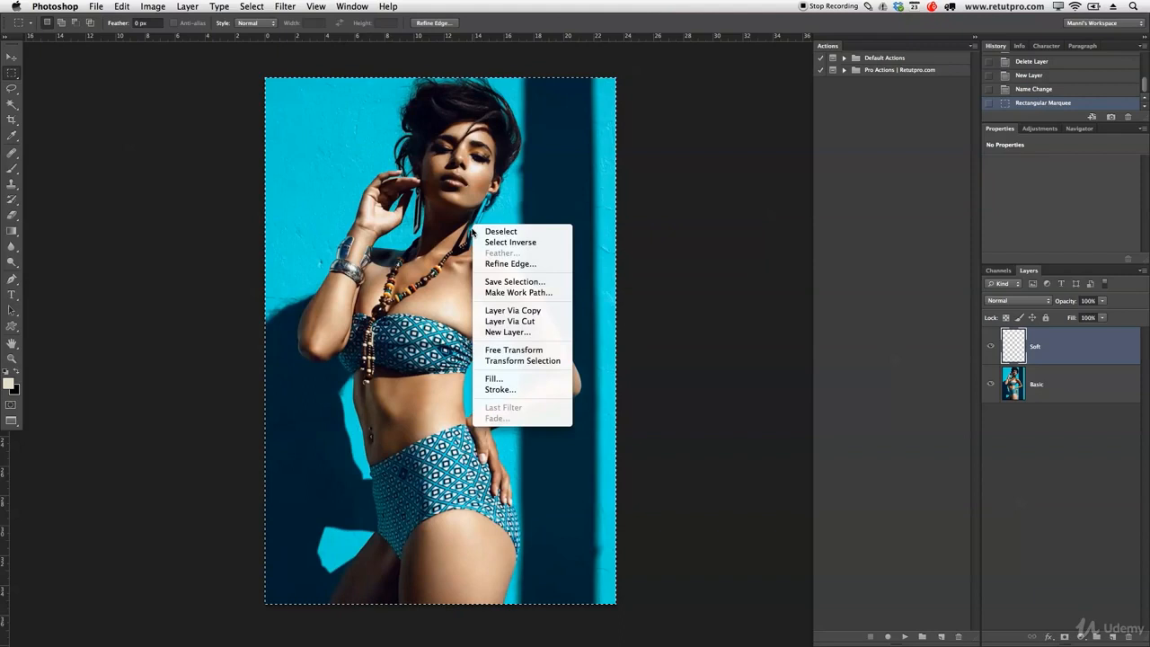
pyautogui.click(501, 379)
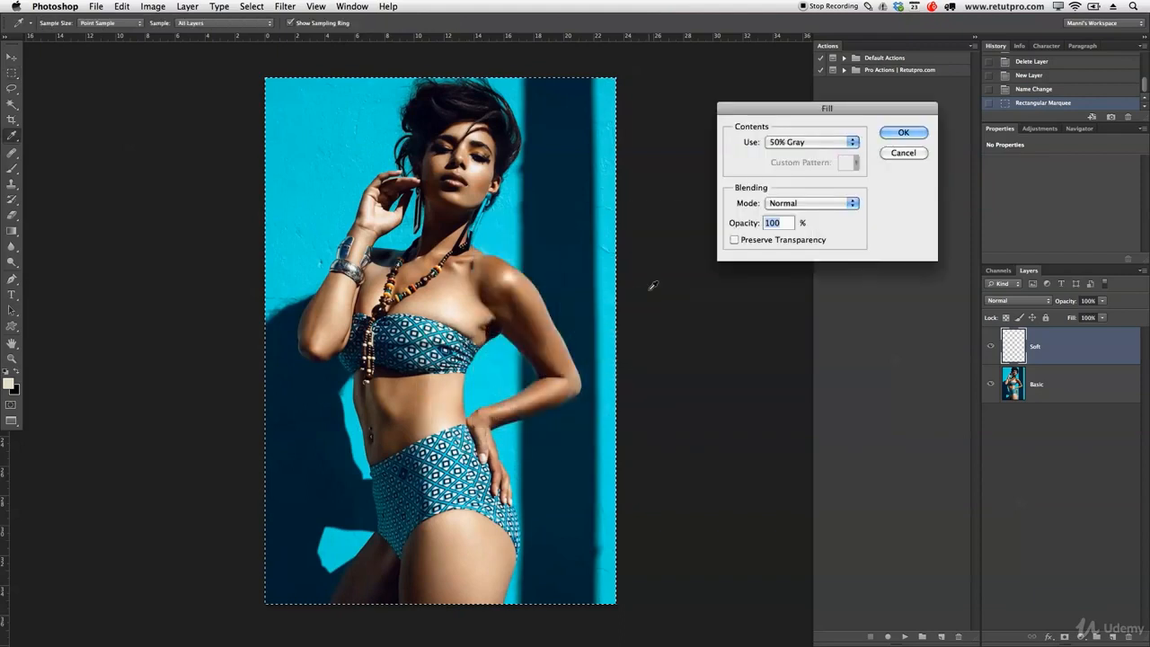
pyautogui.click(890, 133)
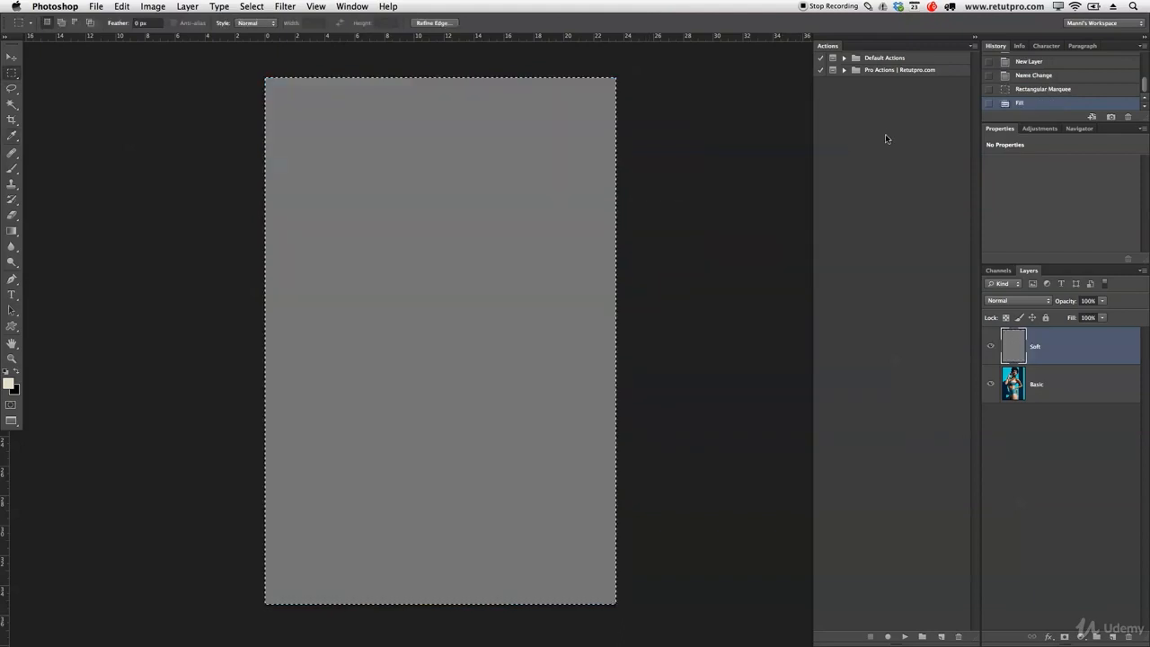
pyautogui.click(685, 154)
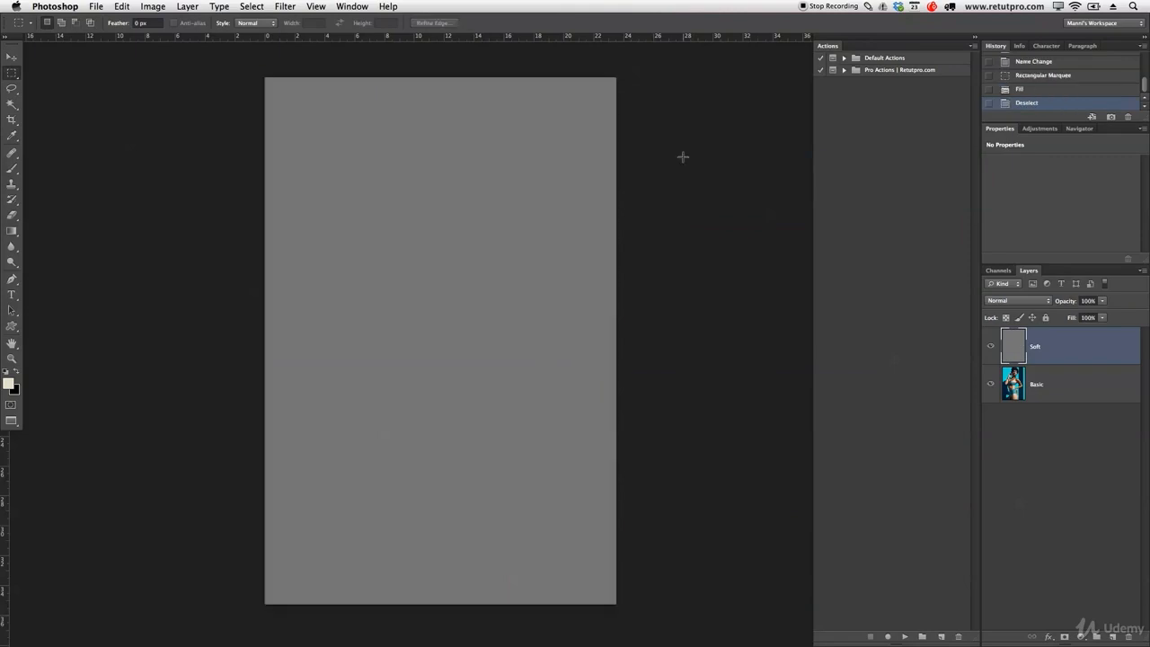
pyautogui.click(569, 166)
pyautogui.click(1026, 301)
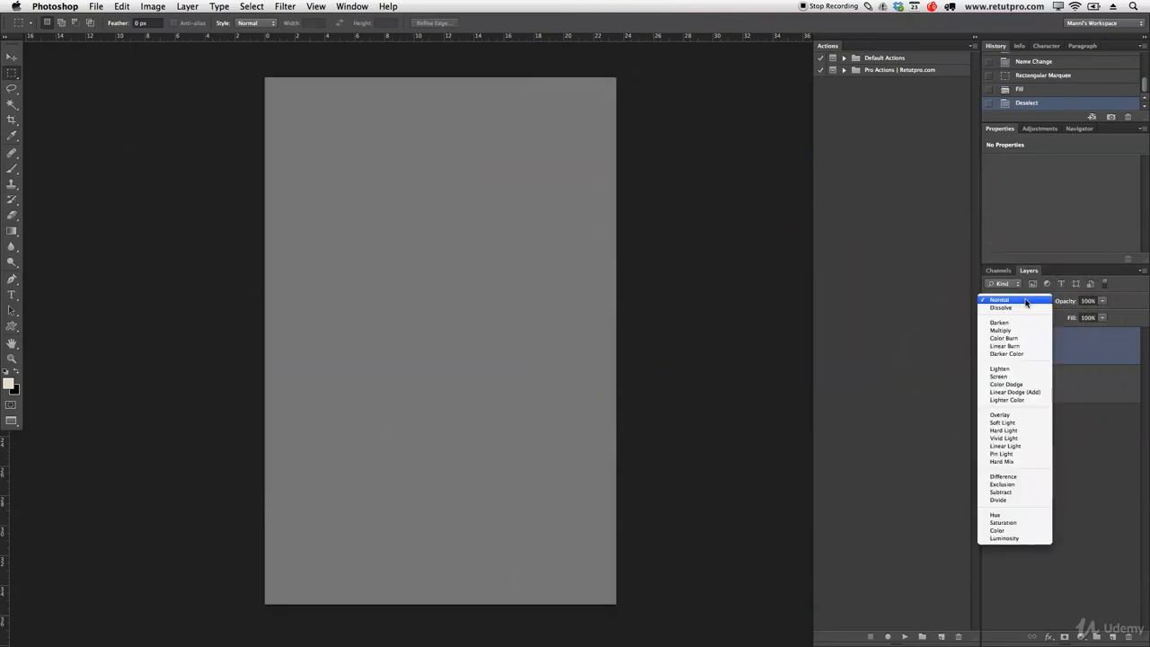
pyautogui.click(1013, 425)
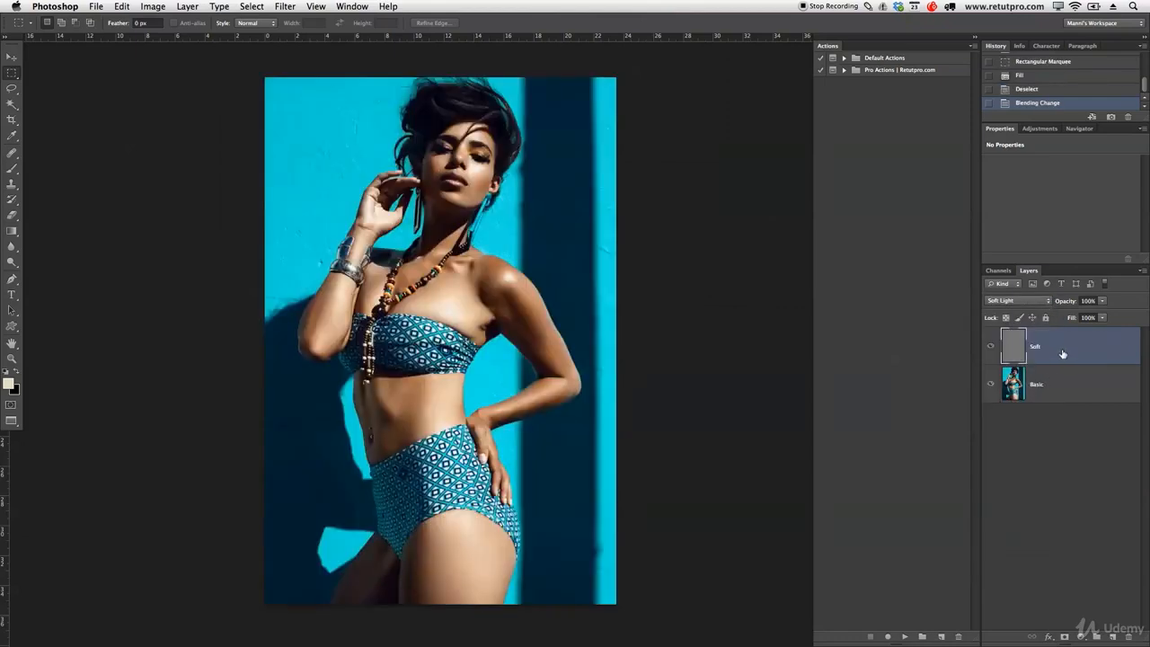
# Duplicate the Soft layer as a layer named Hard and set the copy's blend mode to Overlay.
pyautogui.press('super+j')
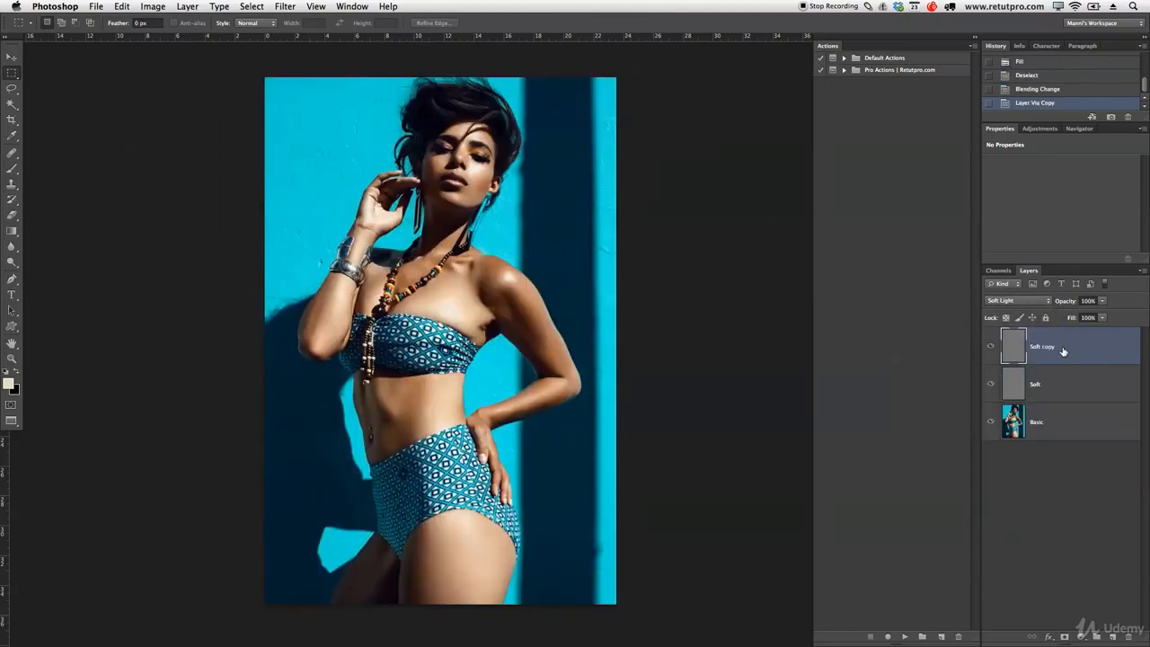
pyautogui.doubleClick(1046, 349)
pyautogui.write('Hard')
pyautogui.press('Return')
pyautogui.click(1027, 301)
pyautogui.click(1030, 295)
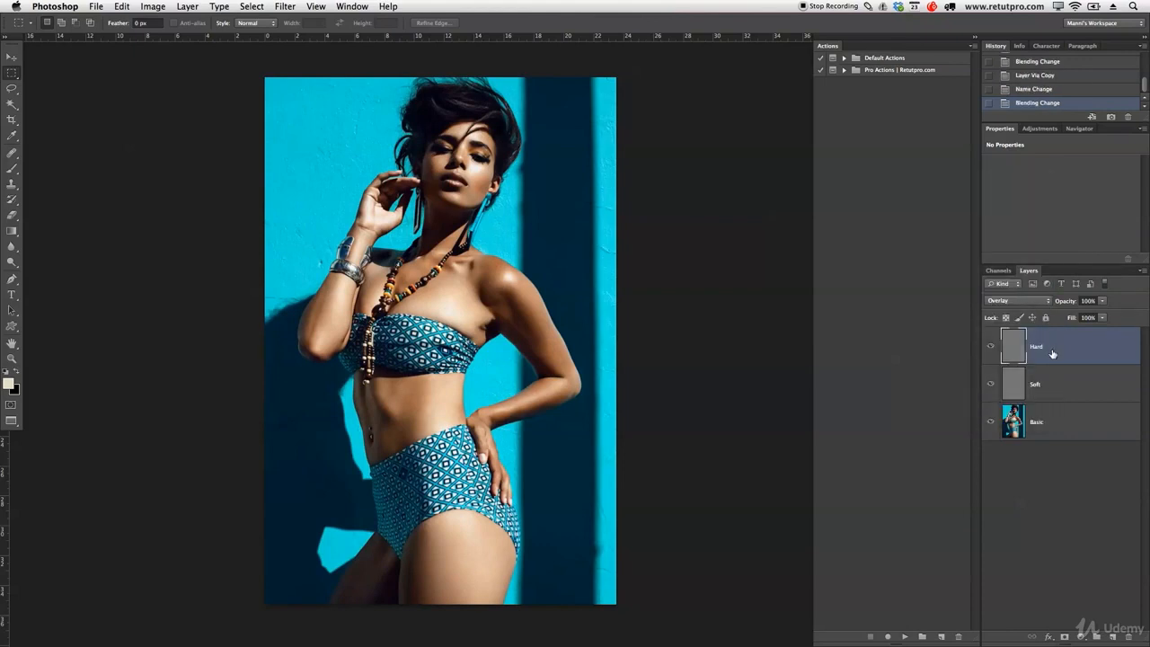
# Group the Hard and Soft layers under the name D&B and review the two layers inside the group.
pyautogui.keyDown('shift'); pyautogui.click(1066, 383); pyautogui.keyUp('shift')
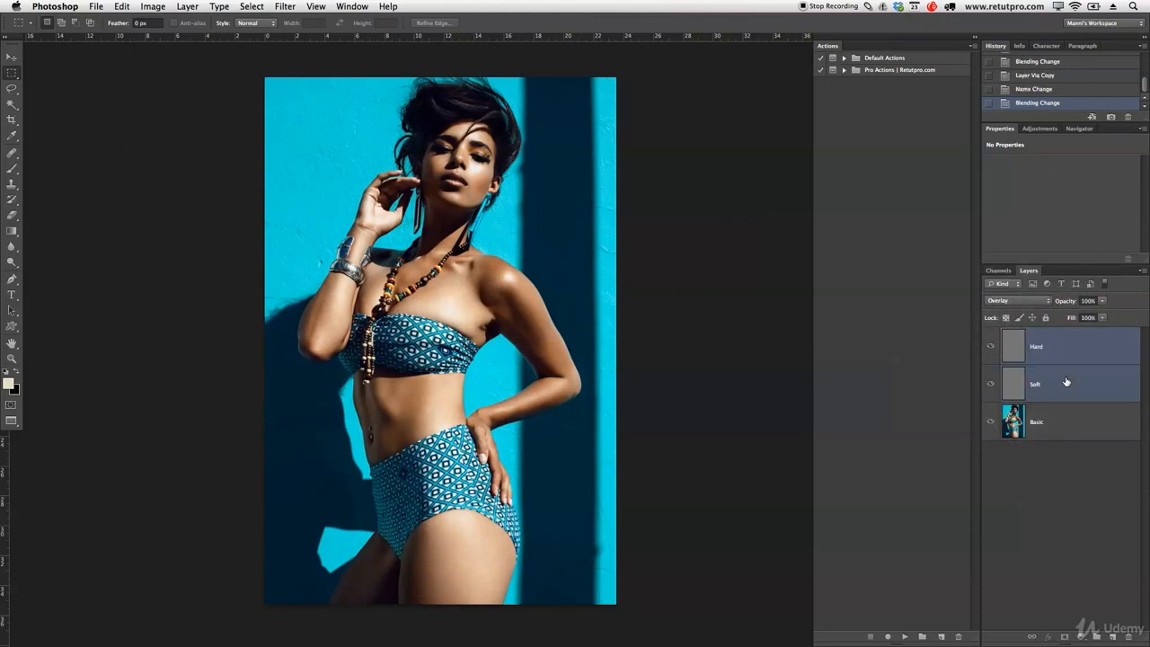
pyautogui.press('super+g')
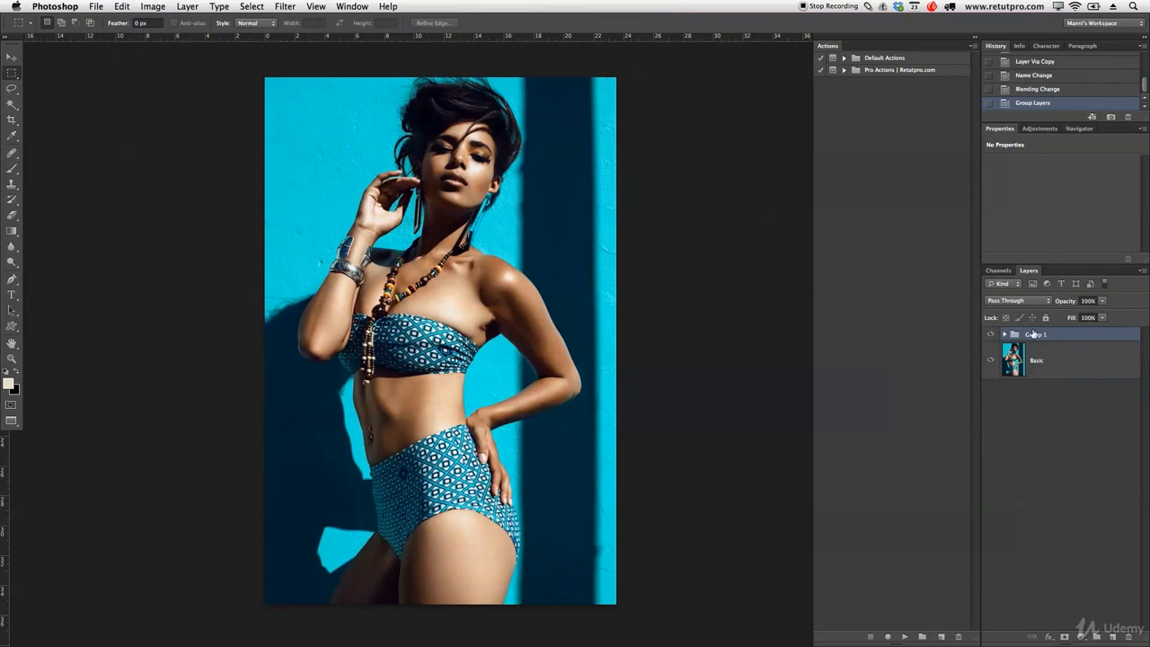
pyautogui.doubleClick(1037, 336)
pyautogui.press('Return')
pyautogui.click(1005, 334)
pyautogui.click(1078, 368)
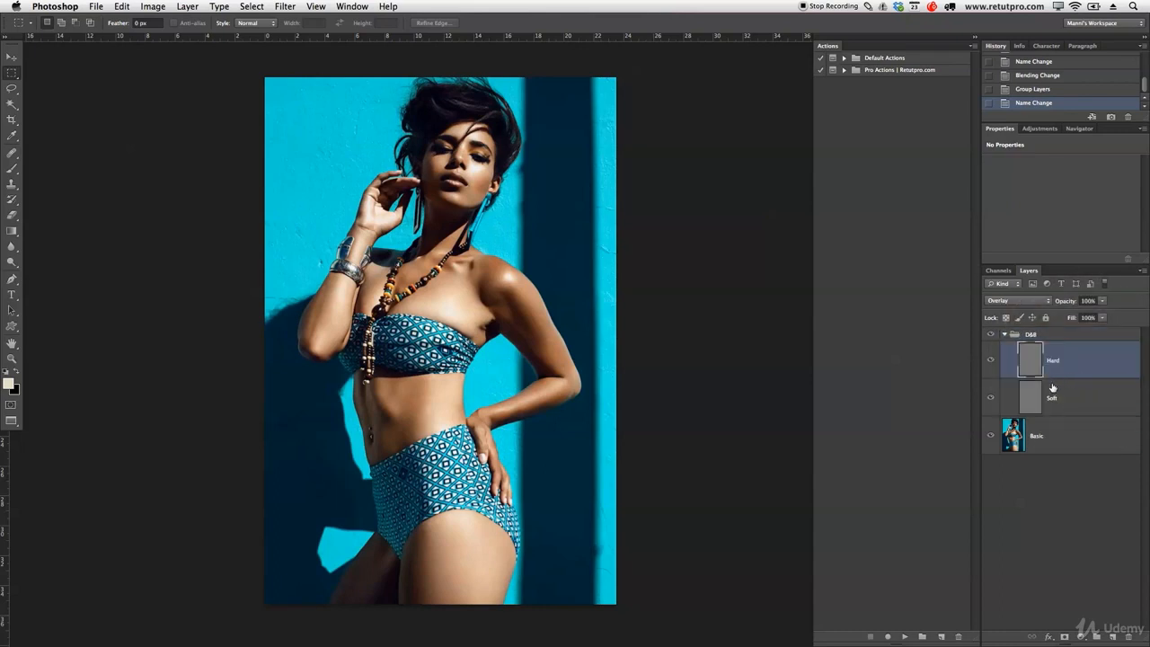
pyautogui.click(1064, 395)
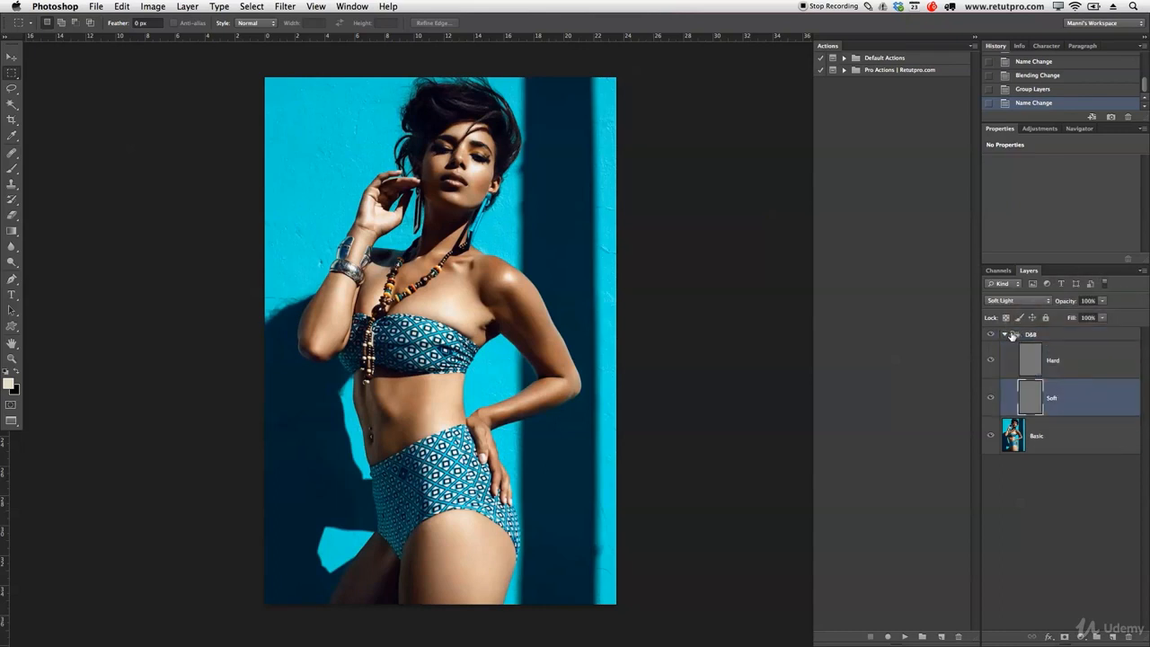
pyautogui.click(1006, 334)
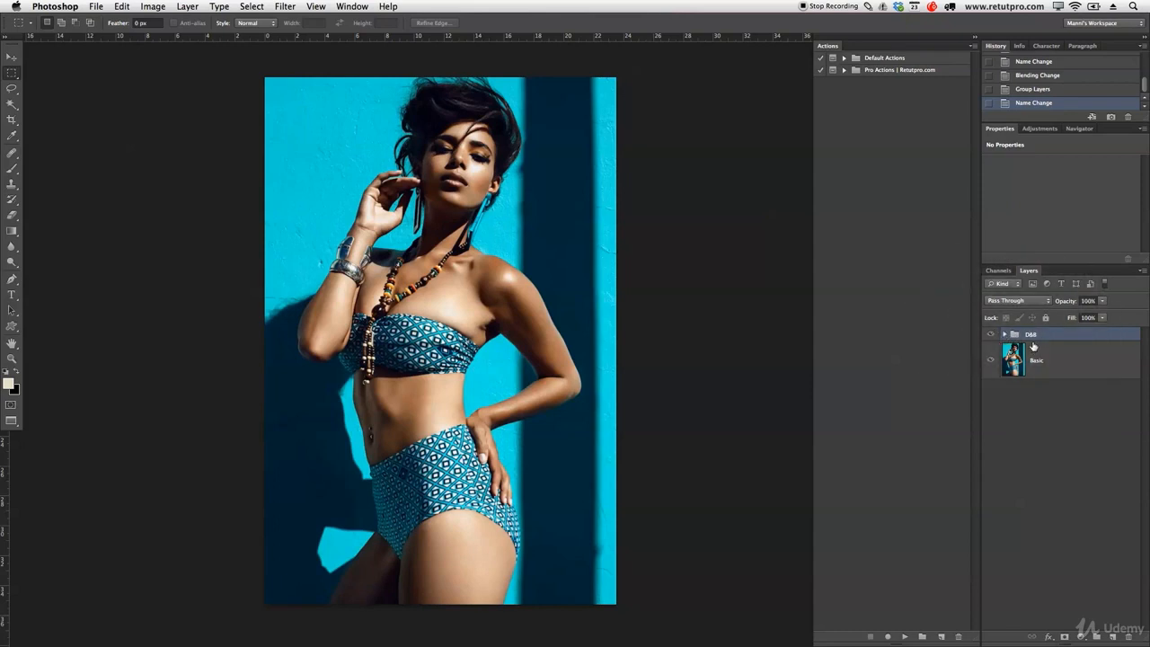
# Delete the manually built D&B group and run the Dodge & Burn action from the Pro Actions set, checking the layers it generates.
pyautogui.click(844, 69)
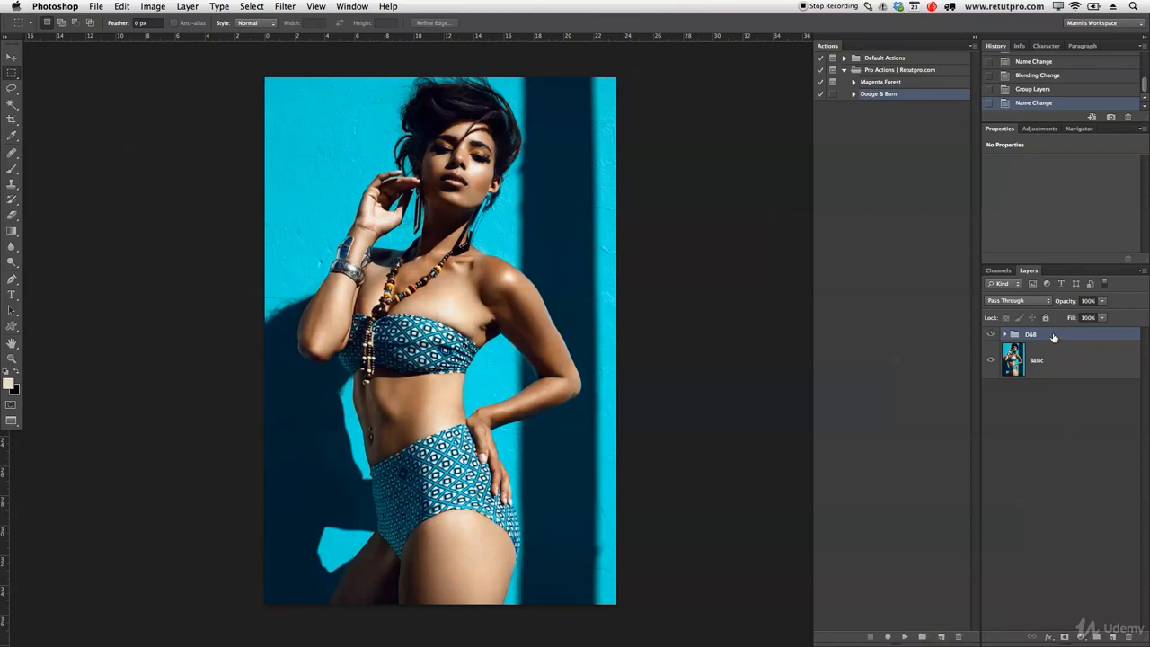
pyautogui.press('Delete')
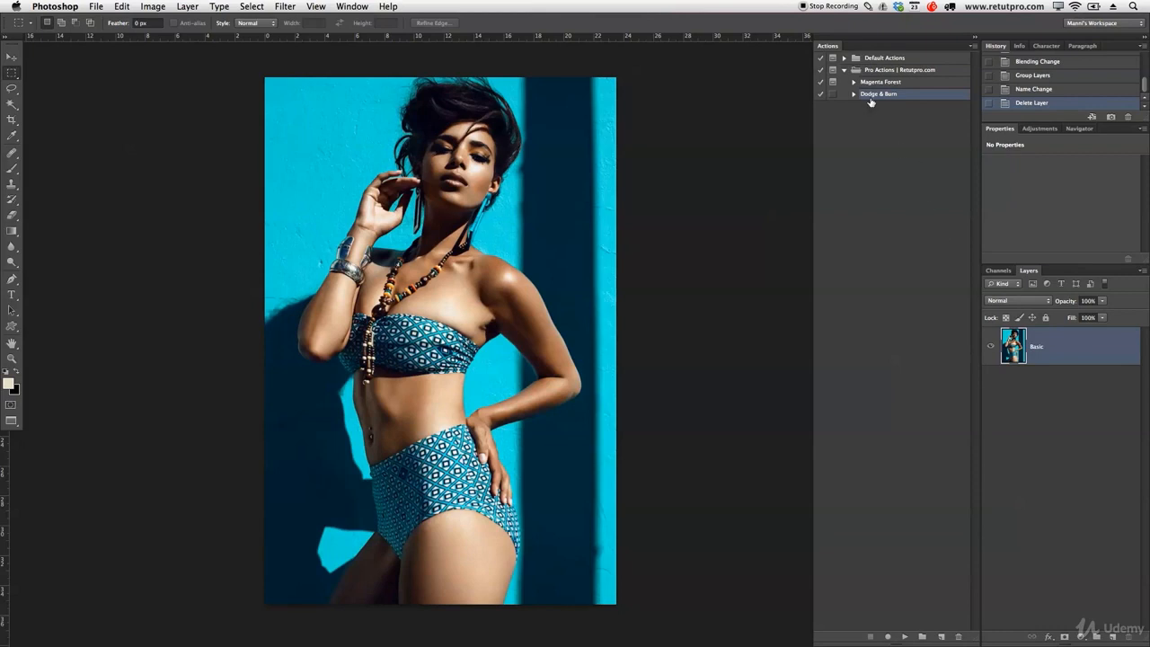
pyautogui.click(905, 637)
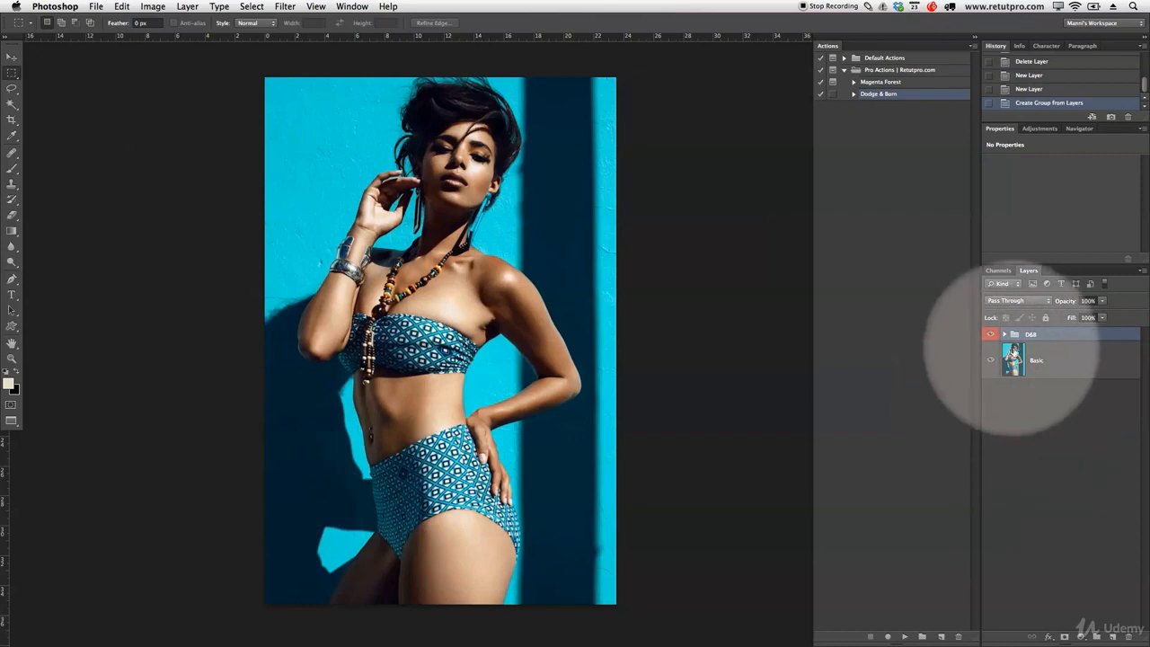
pyautogui.click(1006, 334)
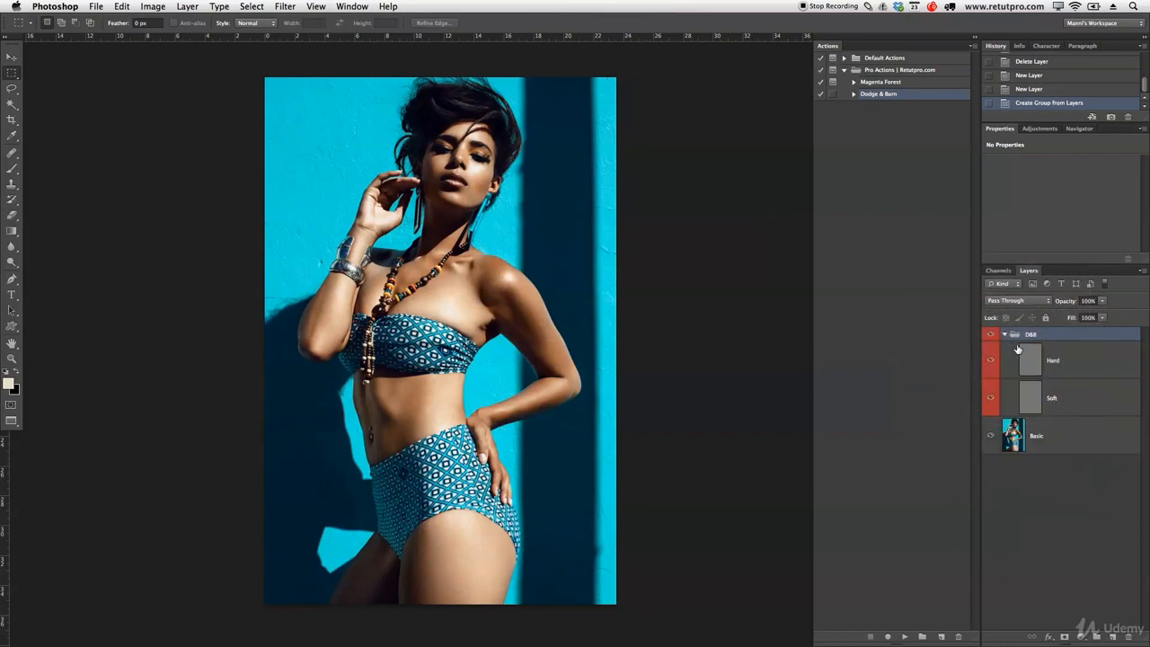
pyautogui.click(1054, 362)
pyautogui.click(1074, 401)
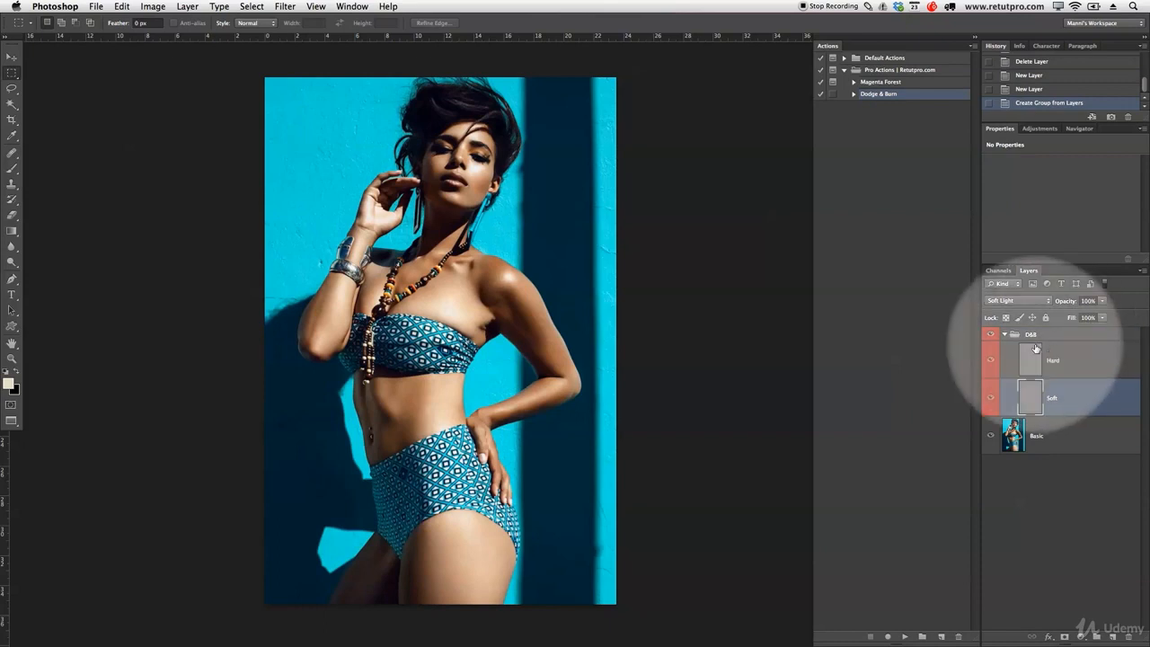
pyautogui.click(1005, 335)
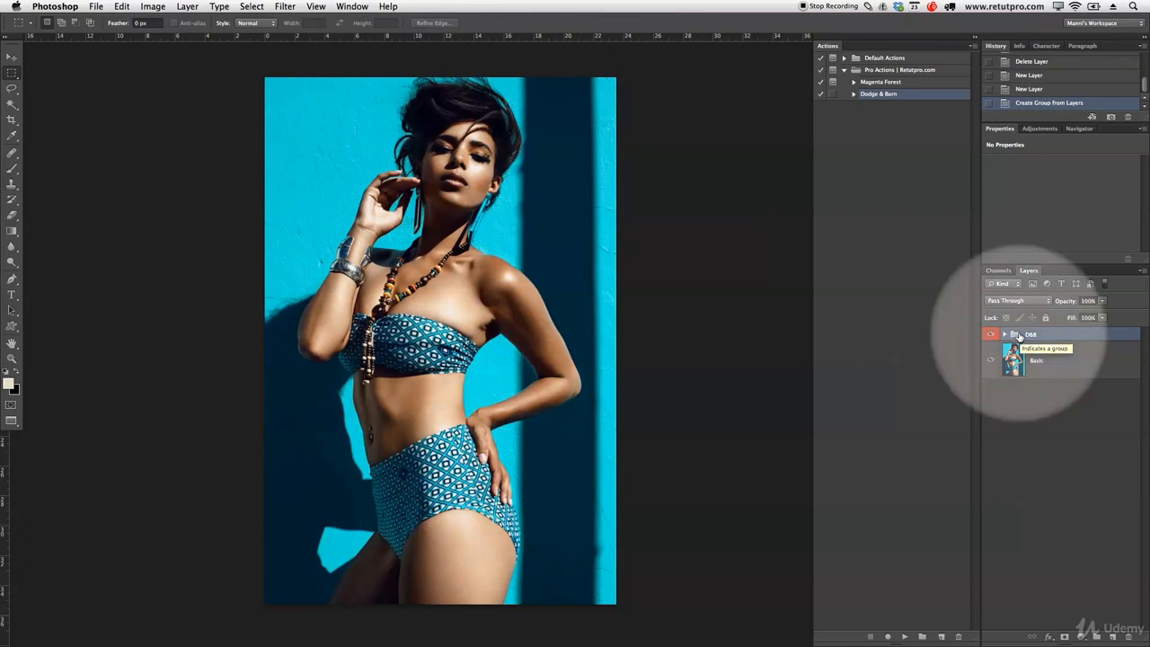
# Hide the Actions panel and show it again.
pyautogui.click(331, 7)
pyautogui.moveTo(355, 5)
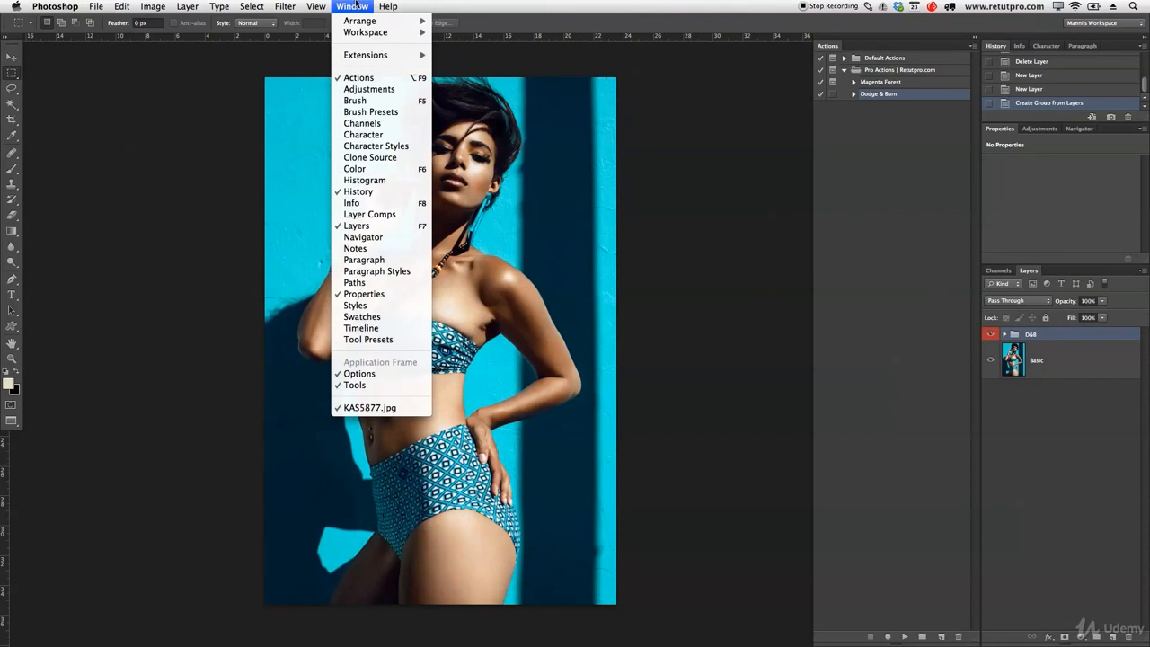
pyautogui.click(360, 80)
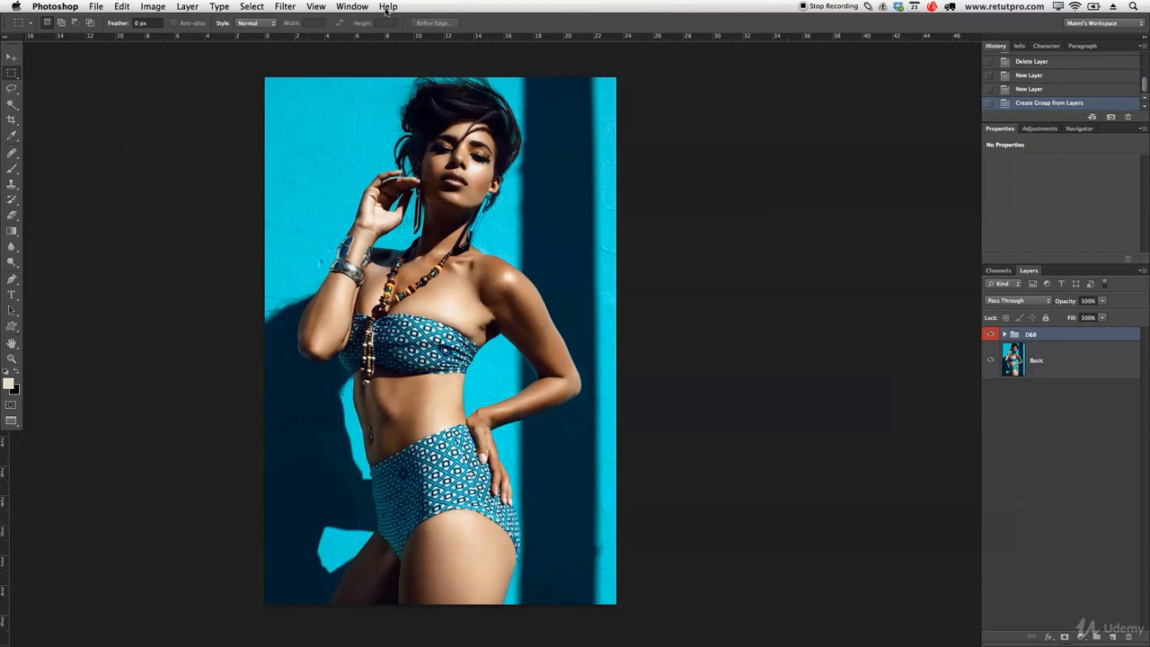
pyautogui.click(345, 6)
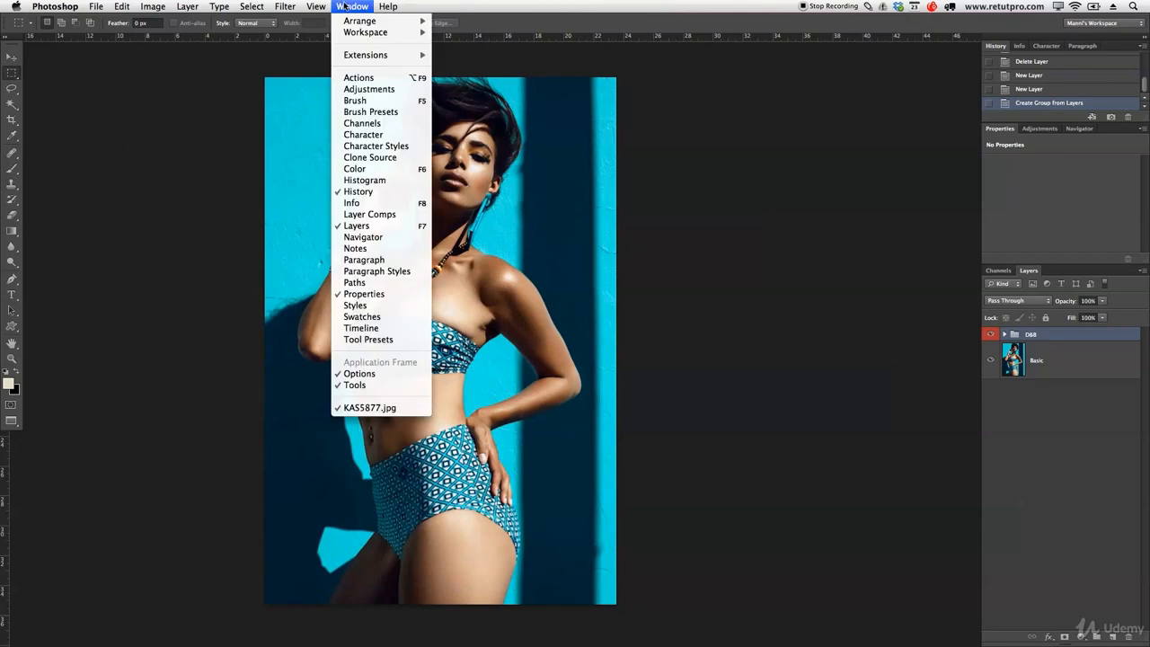
pyautogui.click(352, 79)
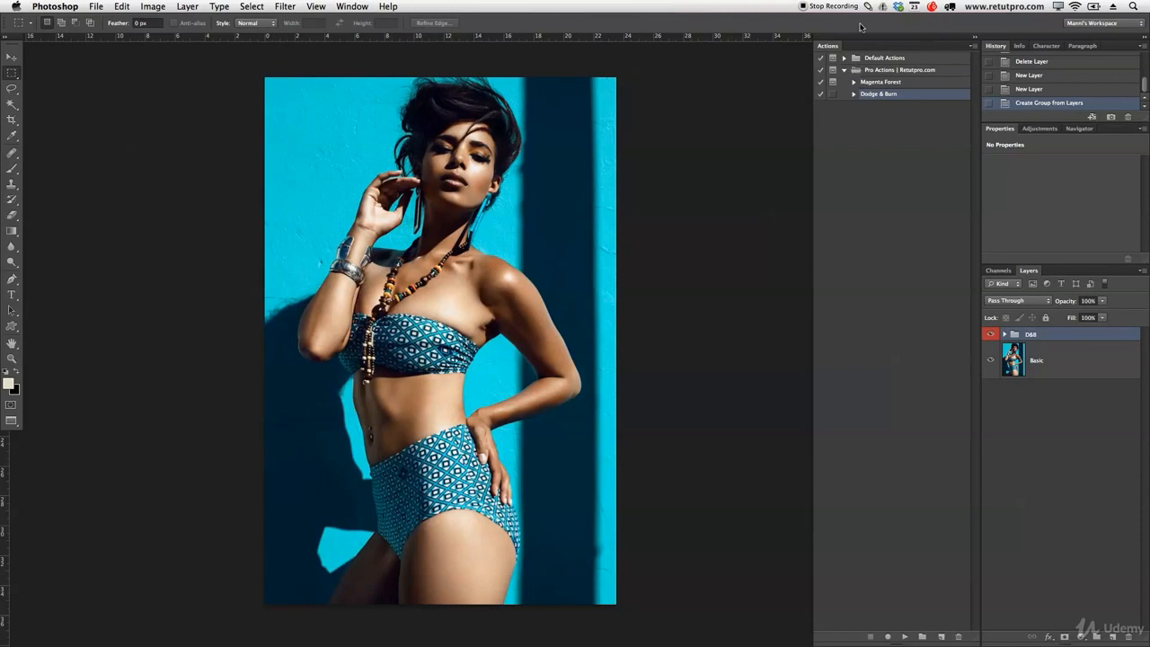
# Collapse the Pro Actions set and switch the actions list to Button Mode.
pyautogui.click(868, 82)
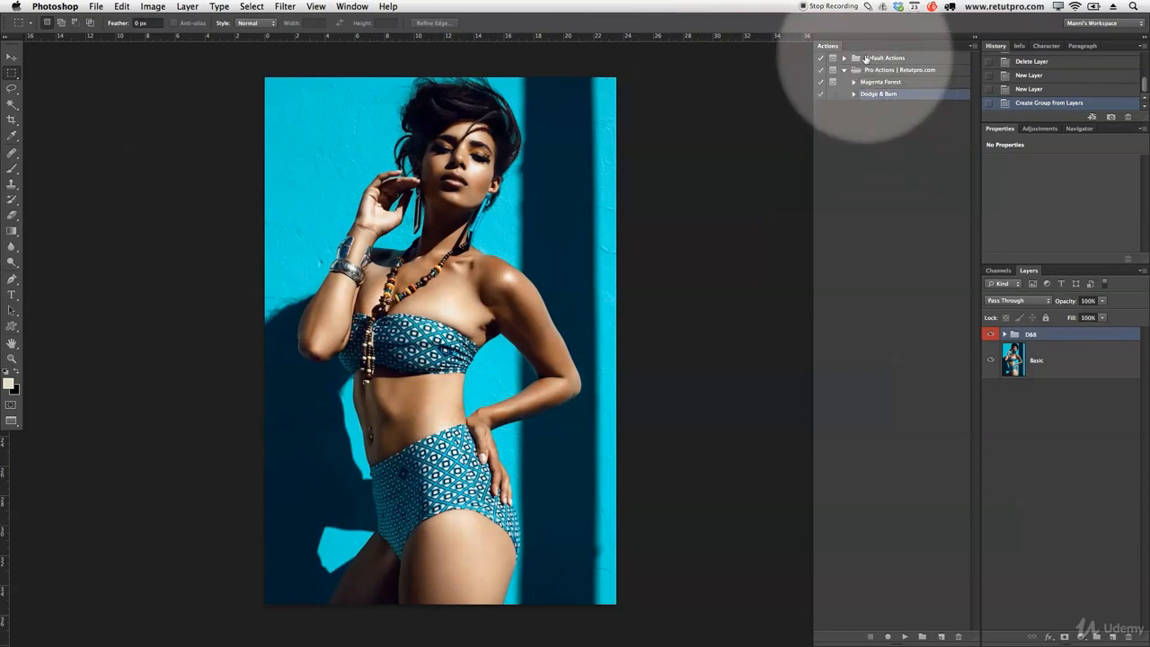
pyautogui.click(844, 70)
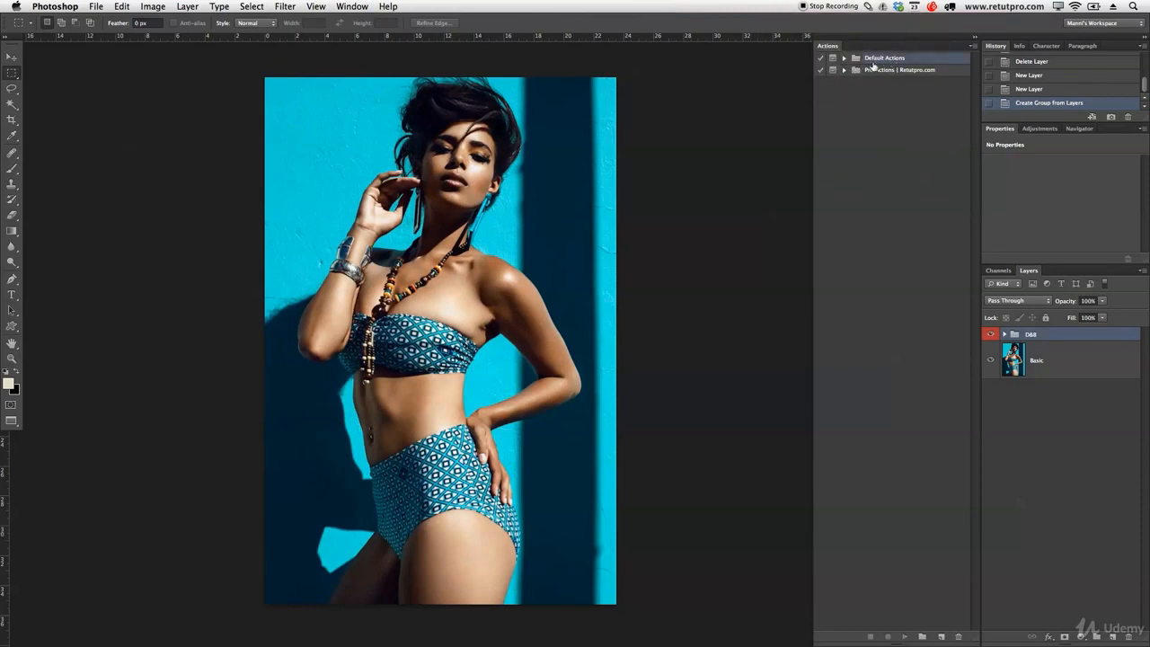
pyautogui.click(899, 72)
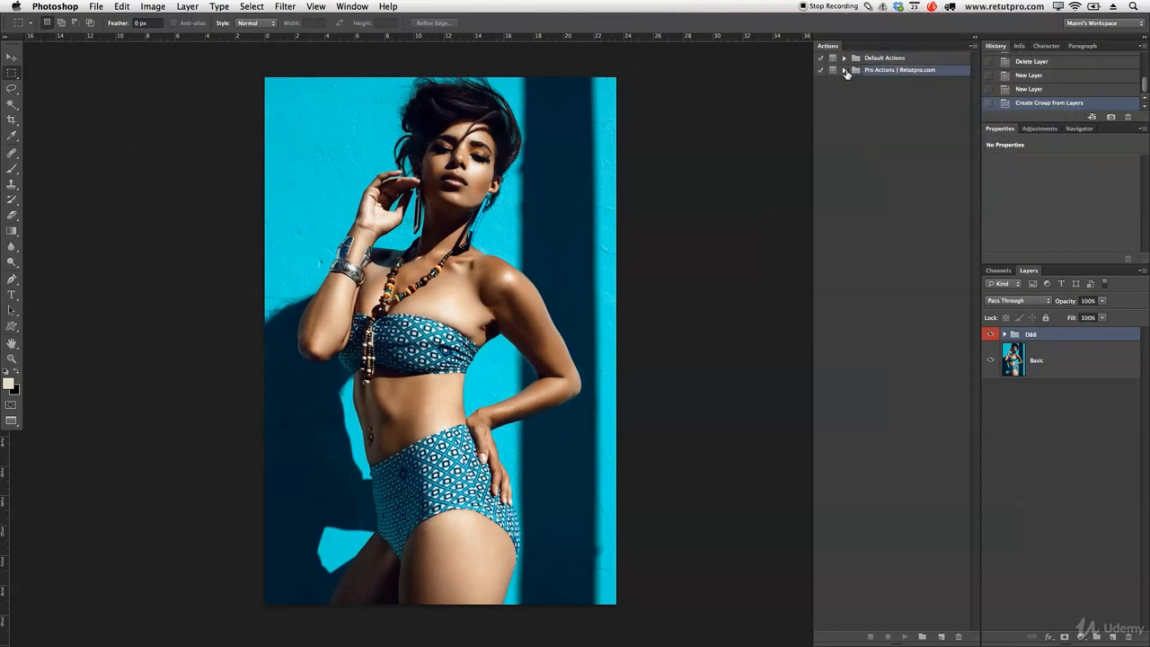
pyautogui.click(973, 45)
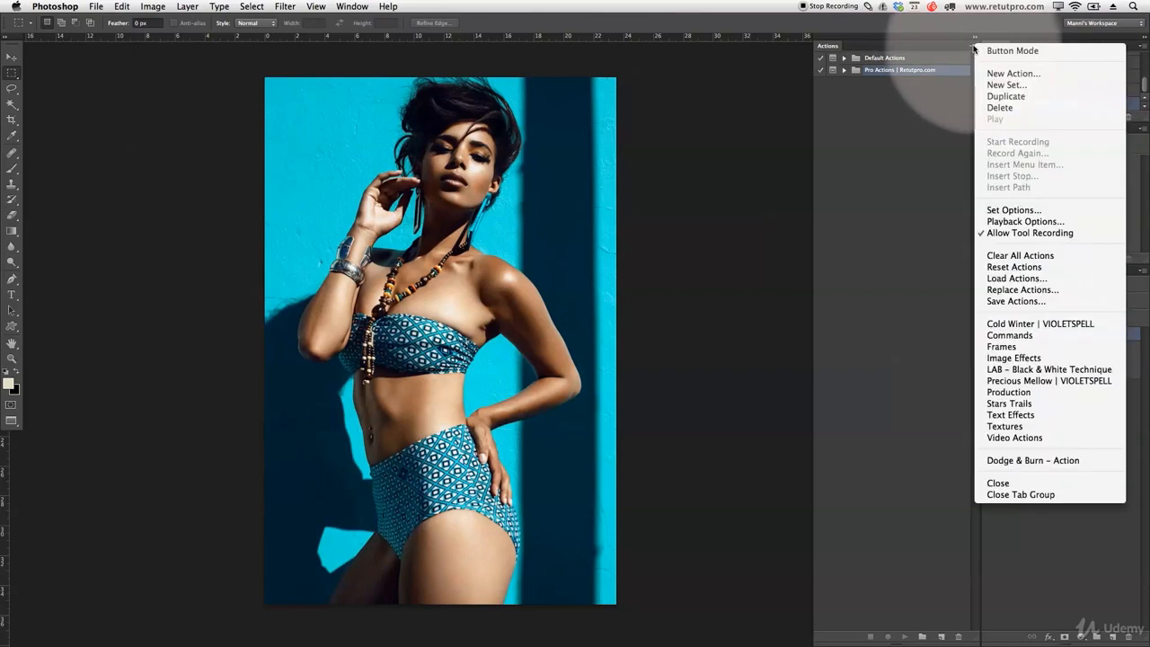
pyautogui.click(998, 51)
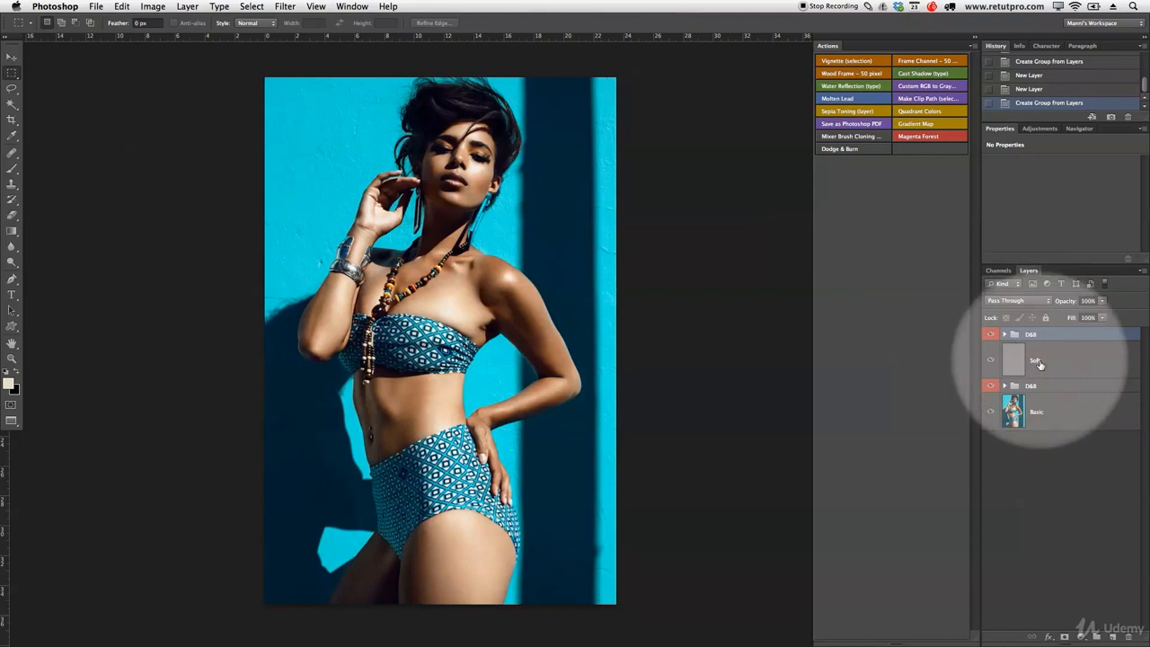
# Delete both D&B groups and the loose Soft layer above Basic, and run the Dodge & Burn action again.
pyautogui.press('BackSpace')
pyautogui.press('BackSpace')
pyautogui.press('BackSpace')
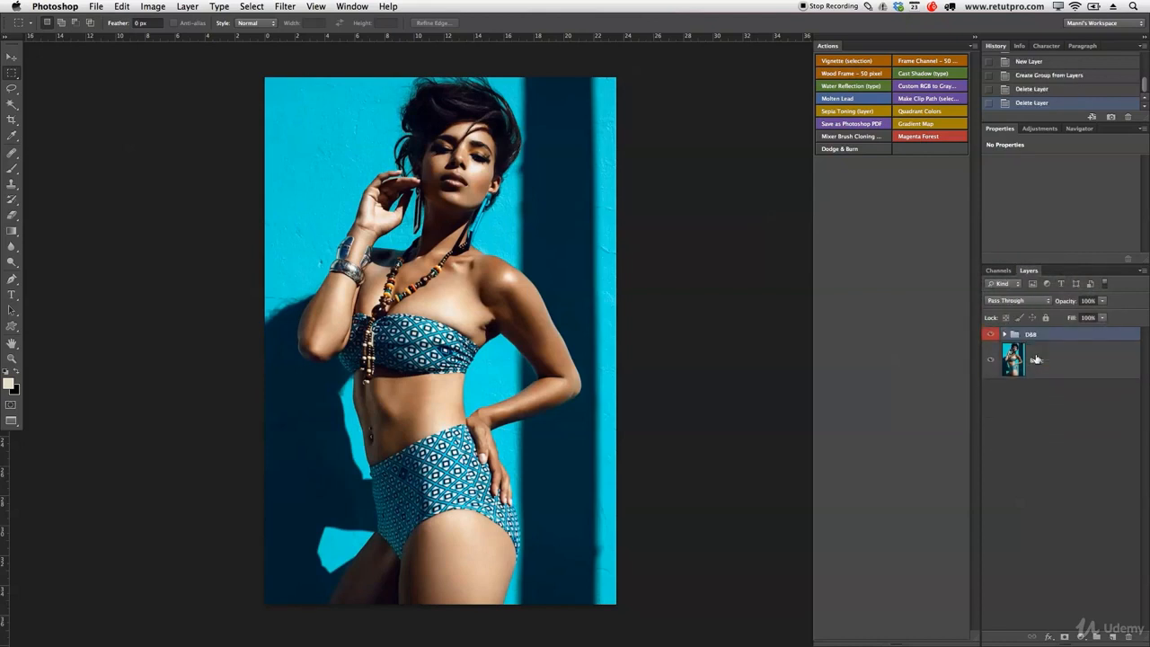
pyautogui.click(854, 151)
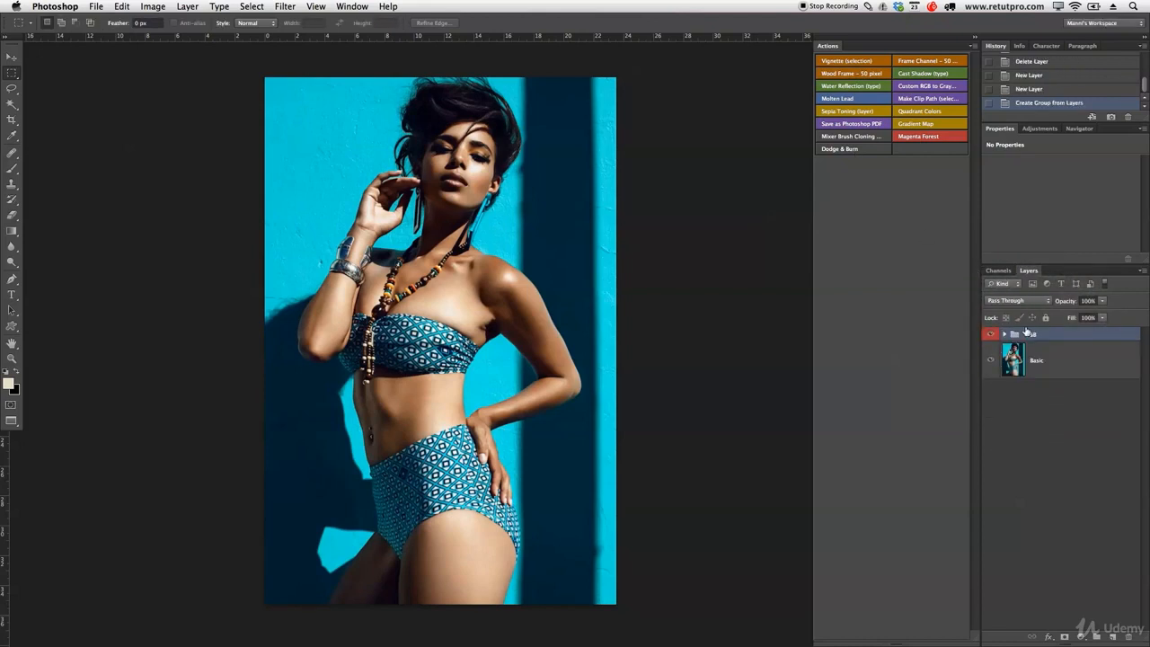
# Delete the D&B group above the Basic layer and turn off Button Mode for the actions.
pyautogui.press('BackSpace')
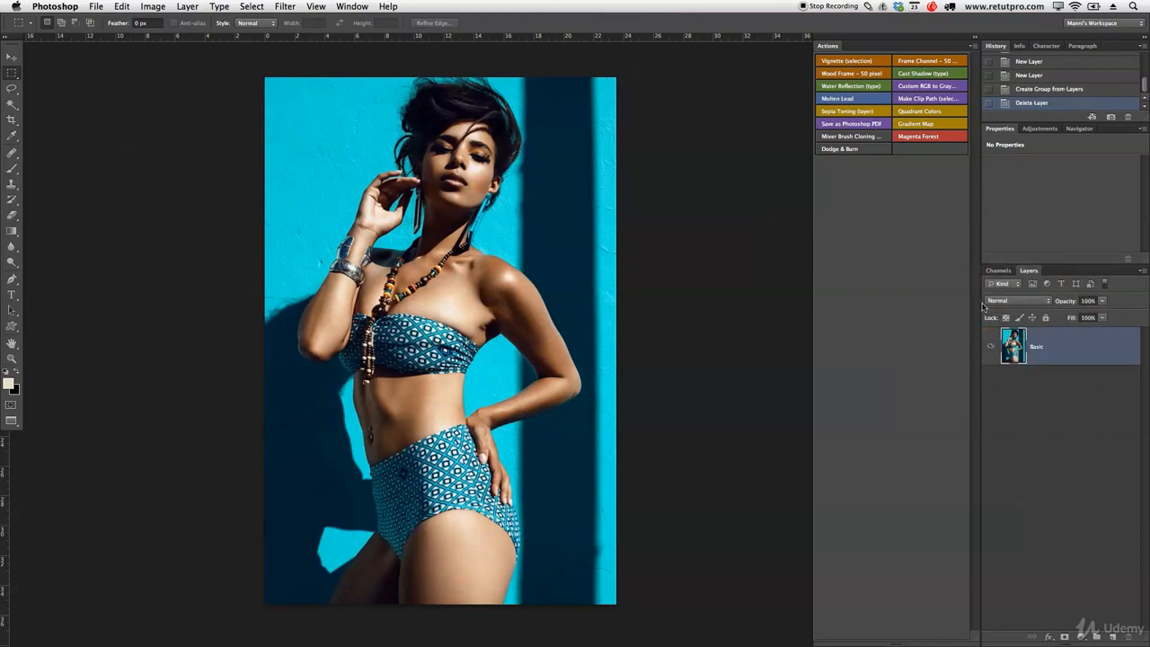
pyautogui.click(974, 45)
pyautogui.click(993, 49)
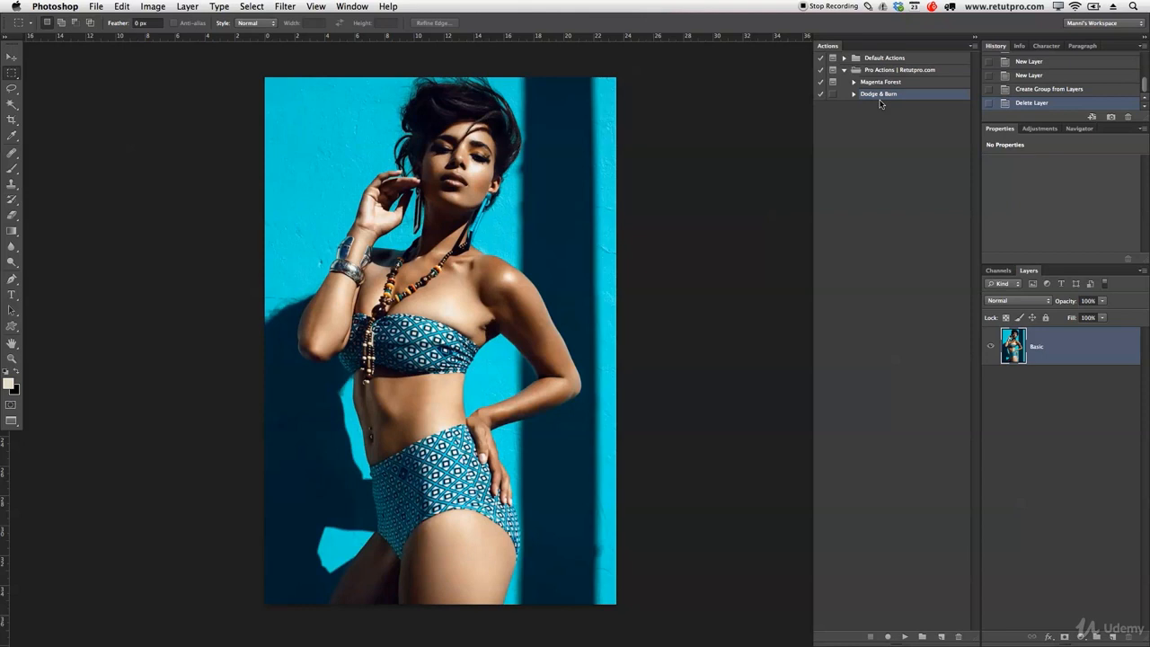
# Create a new action set named Retutpro2.
pyautogui.moveTo(881, 103); pyautogui.dragTo(856, 101)
pyautogui.click(925, 640)
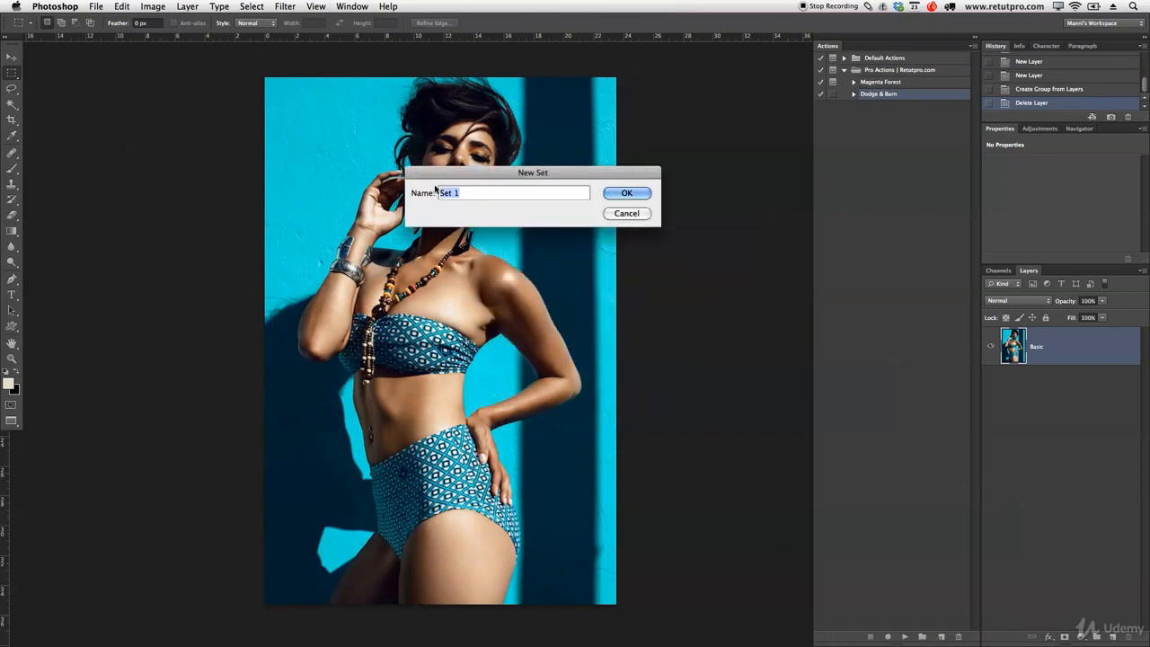
pyautogui.press('BackSpace')
pyautogui.write('Retutrr')
pyautogui.press('BackSpace')
pyautogui.write('pro2')
pyautogui.click(626, 193)
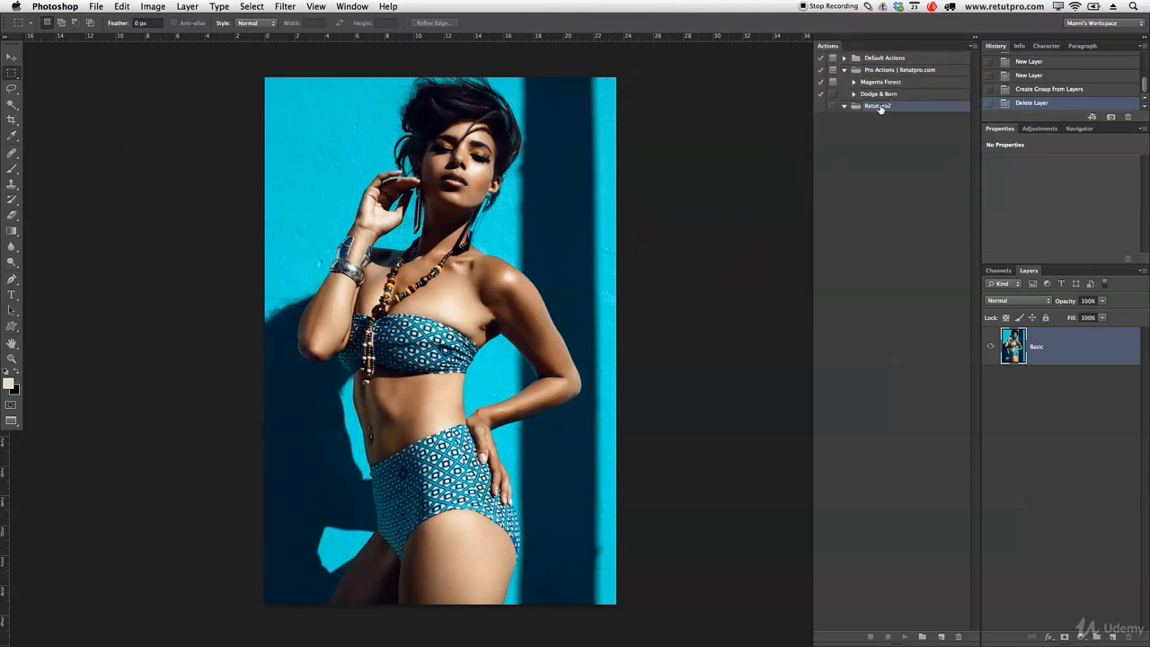
# Create a new action named Dodge & Burn in the Retutpro2 set with the color Red and start recording it.
pyautogui.click(940, 637)
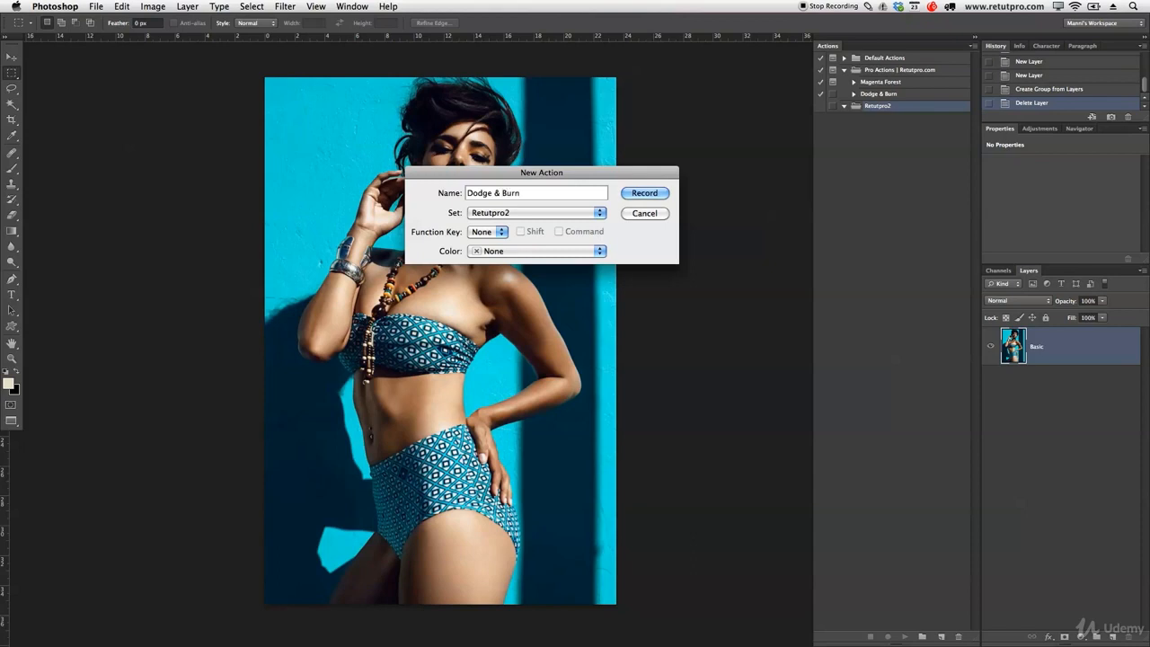
pyautogui.click(485, 212)
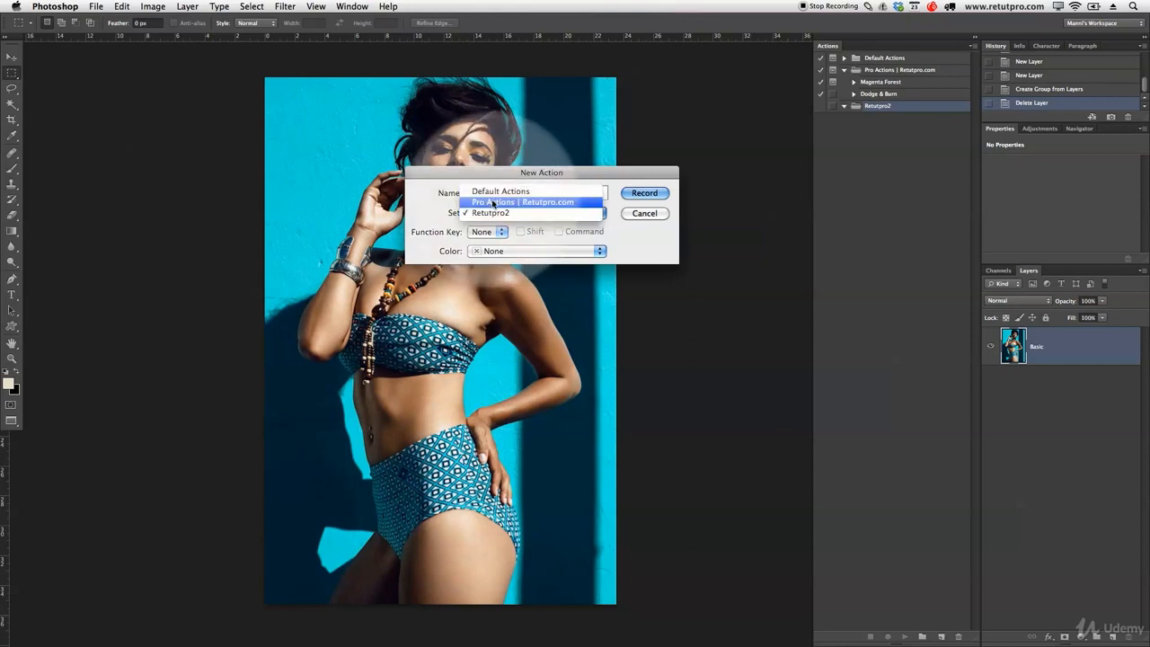
pyautogui.click(503, 214)
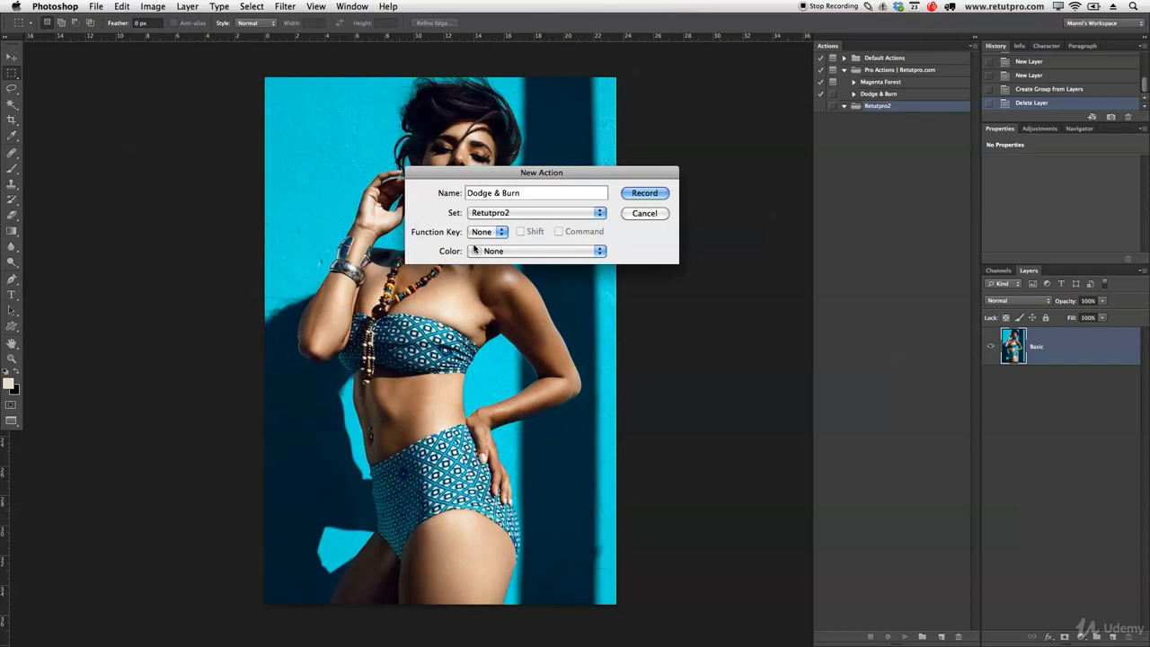
pyautogui.click(487, 255)
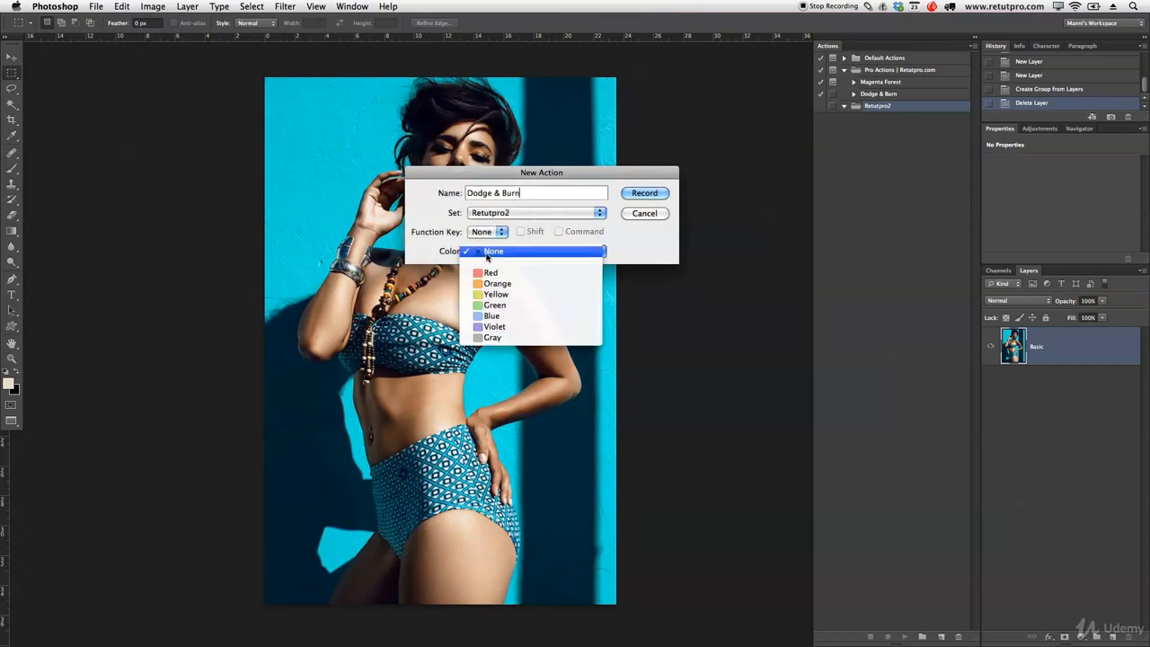
pyautogui.click(493, 274)
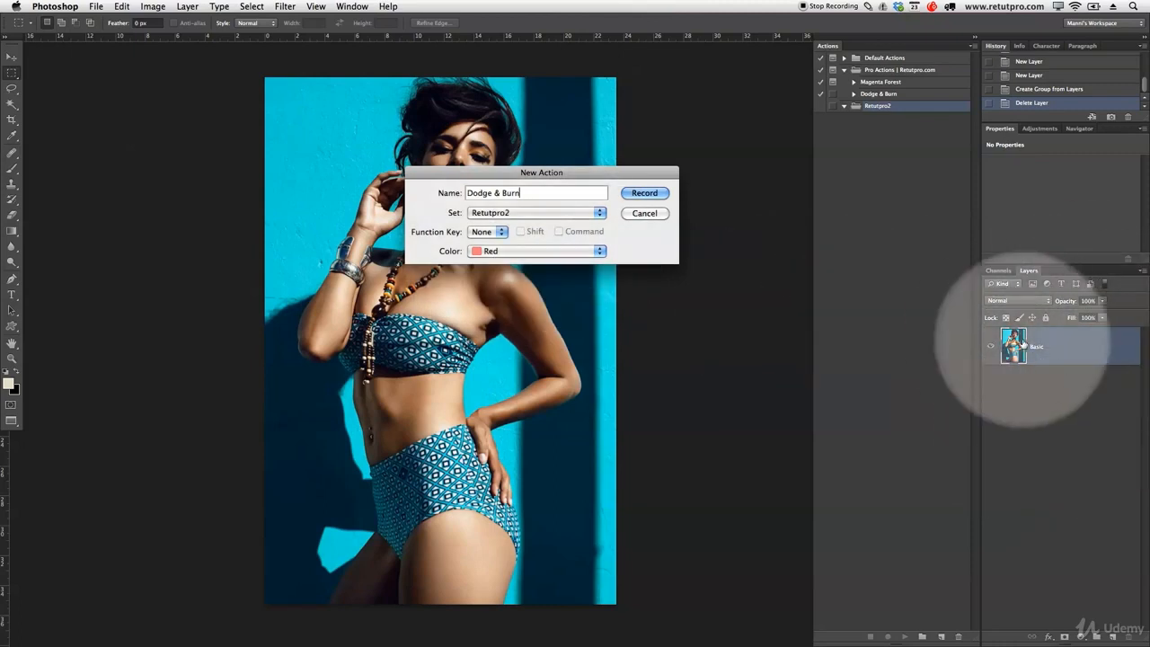
pyautogui.click(643, 194)
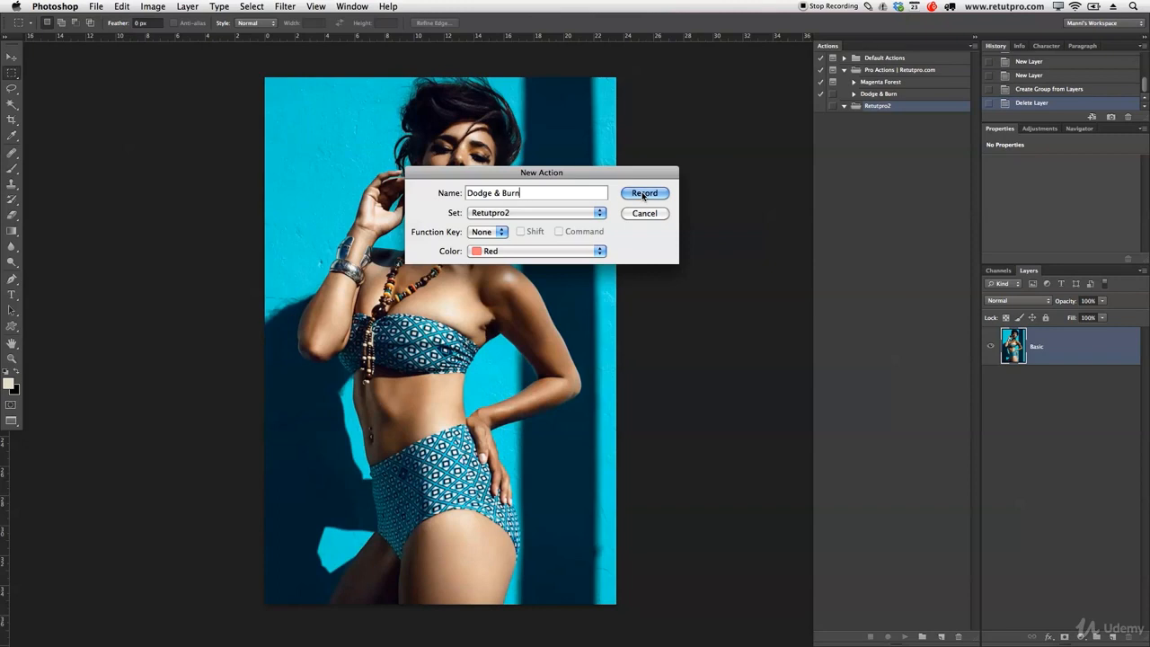
pyautogui.click(645, 193)
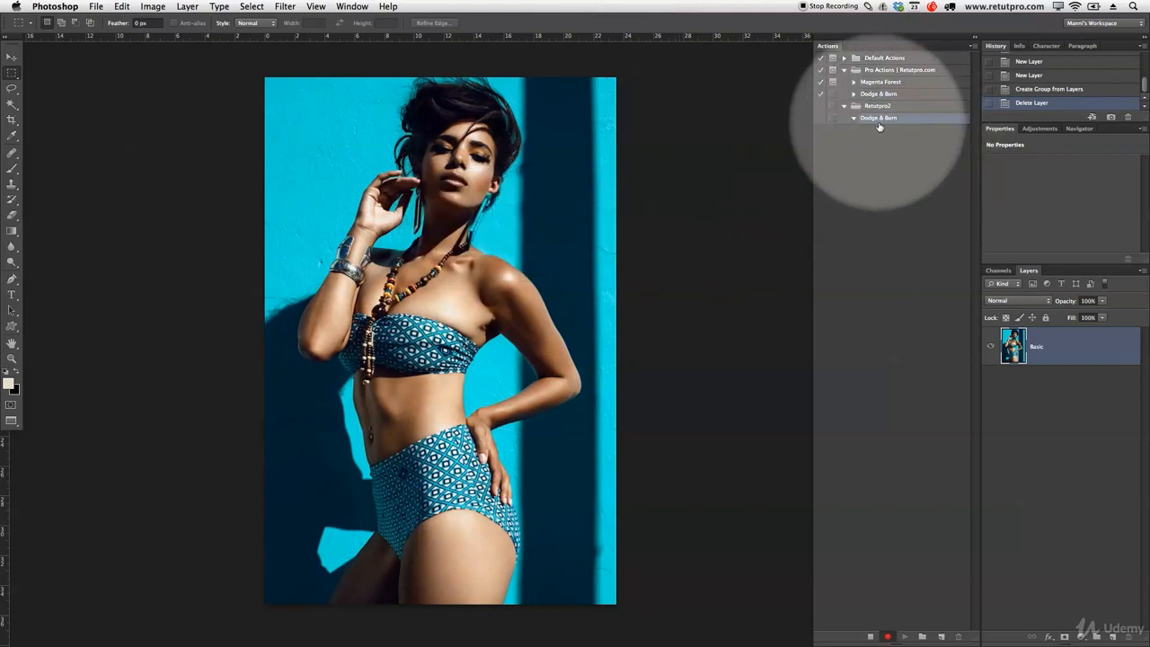
pyautogui.click(887, 637)
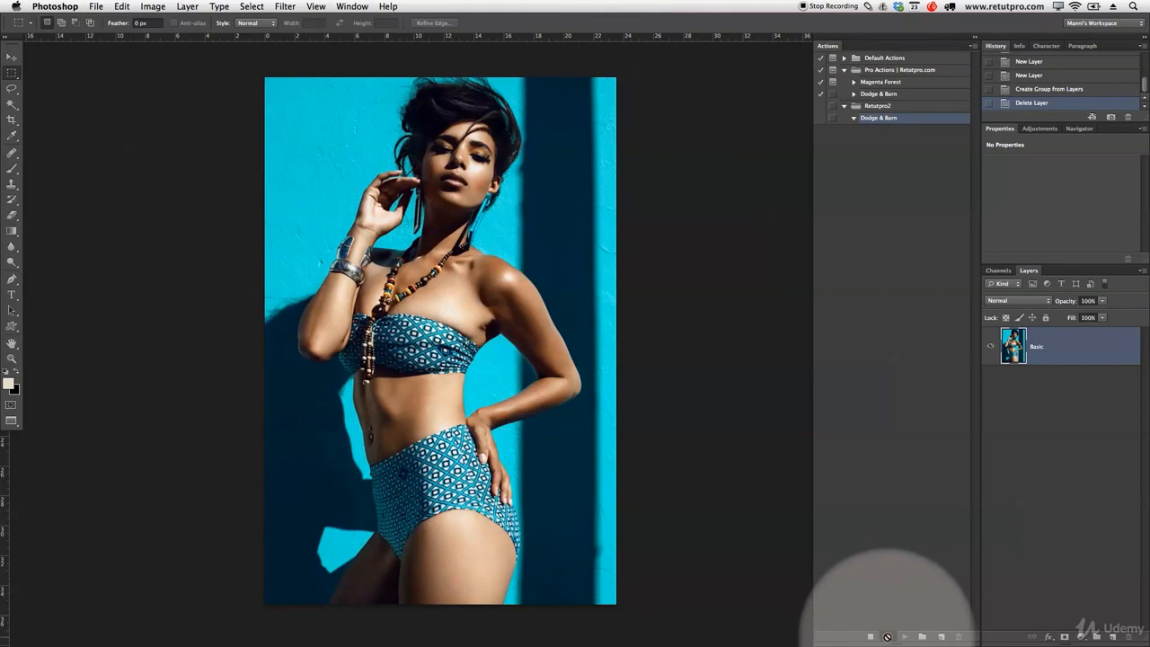
pyautogui.click(887, 637)
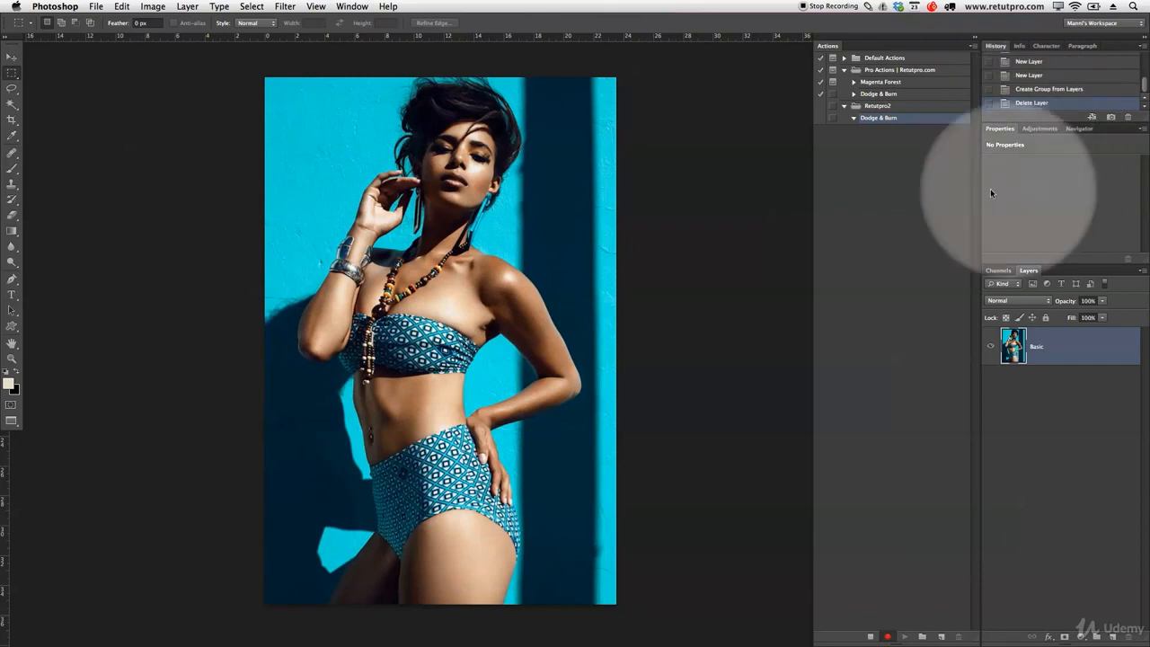
# Start a new layer above Basic, naming it Soft and leaving its color at None.
pyautogui.click(188, 7)
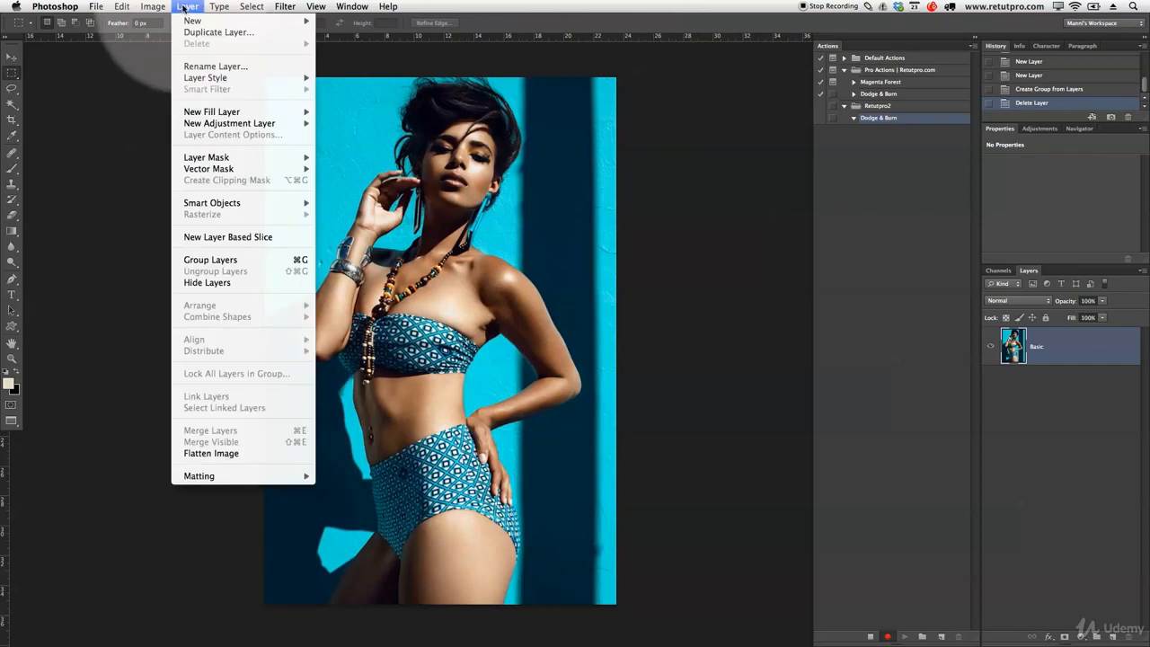
pyautogui.moveTo(155, 7)
pyautogui.moveTo(161, 43)
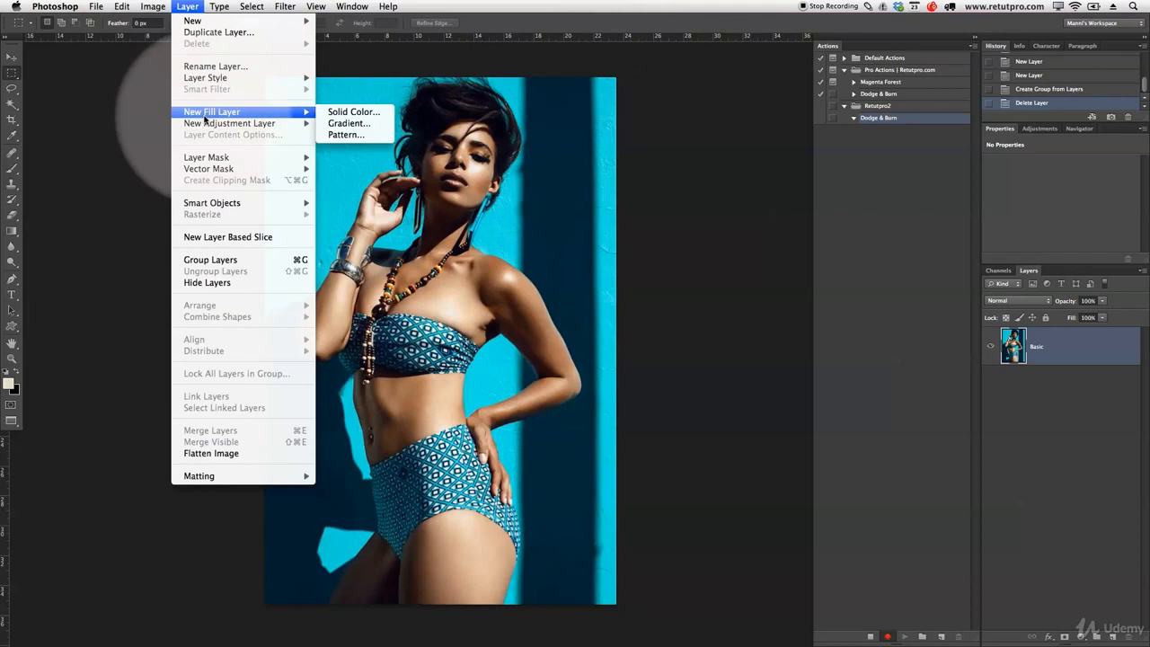
pyautogui.moveTo(205, 124)
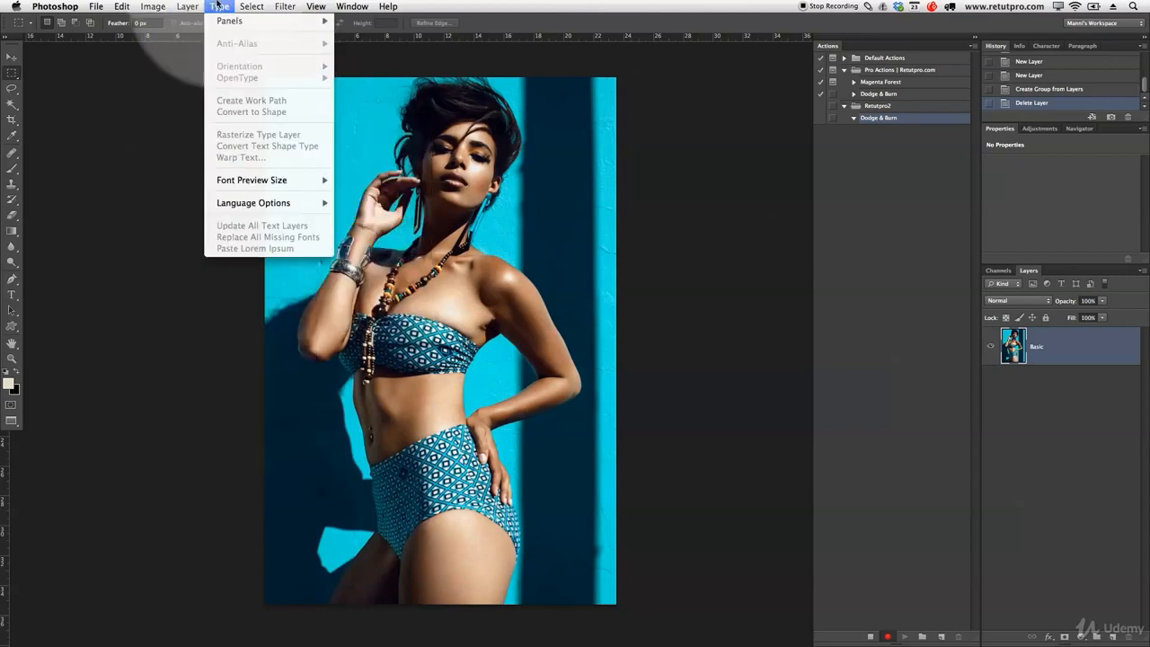
pyautogui.click(351, 25)
pyautogui.moveTo(741, 300); pyautogui.dragTo(711, 203)
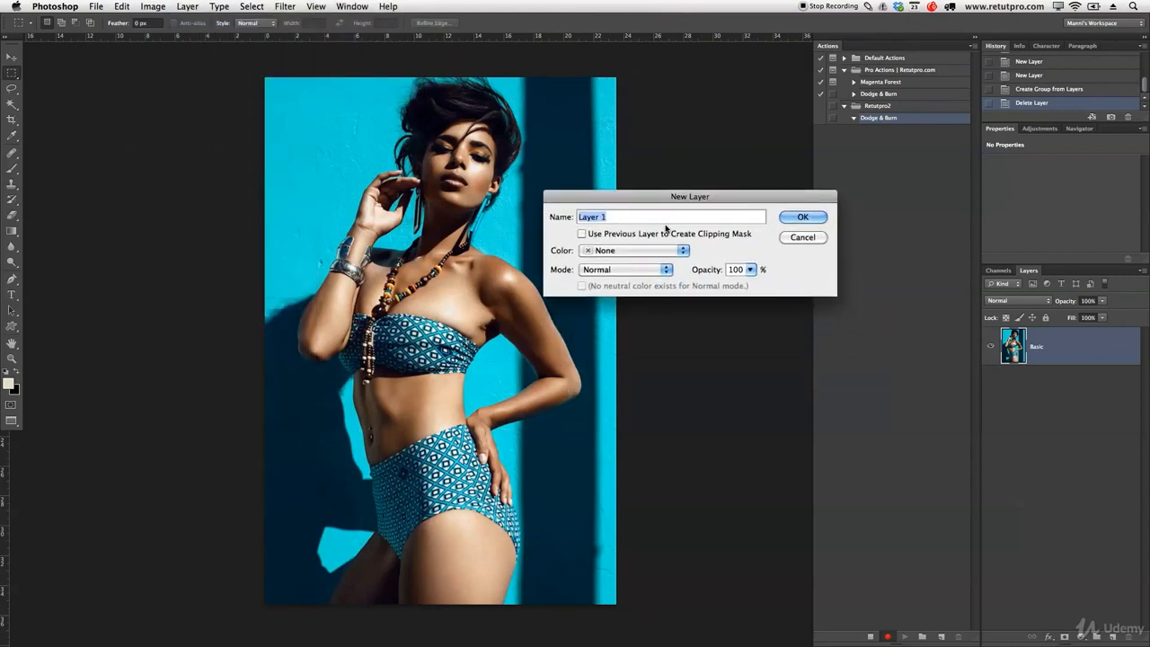
pyautogui.click(602, 217)
pyautogui.press('BackSpace')
pyautogui.click(613, 251)
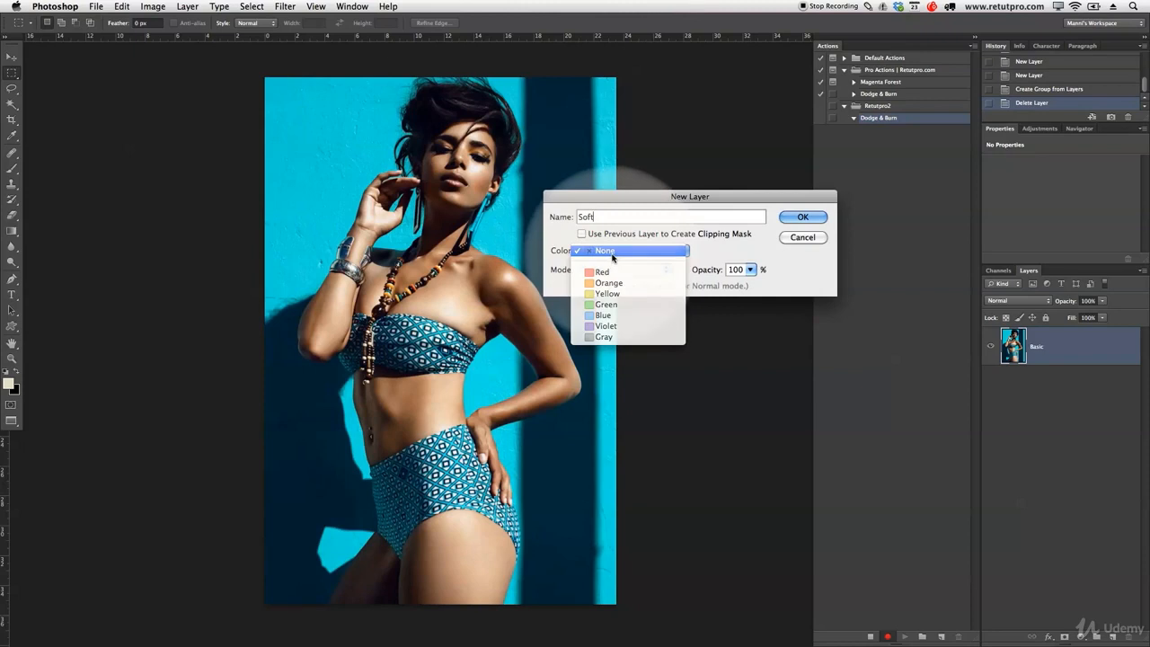
pyautogui.click(613, 251)
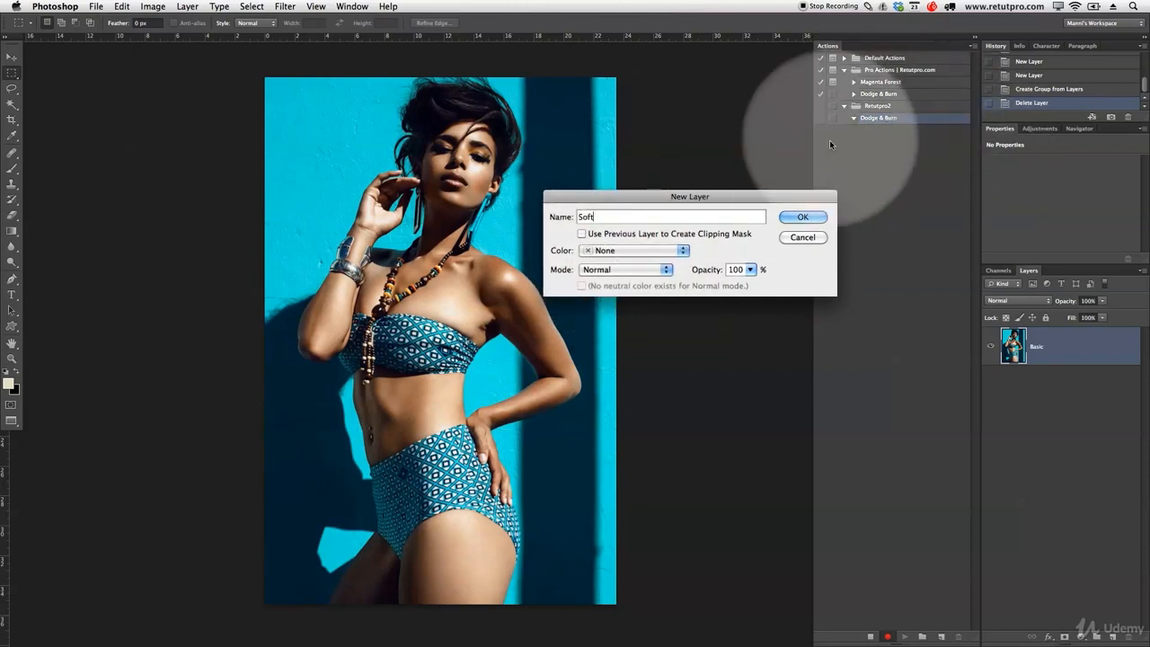
# Set the Soft layer's mode to Soft Light, fill it with the neutral 50% gray, and create it.
pyautogui.click(601, 271)
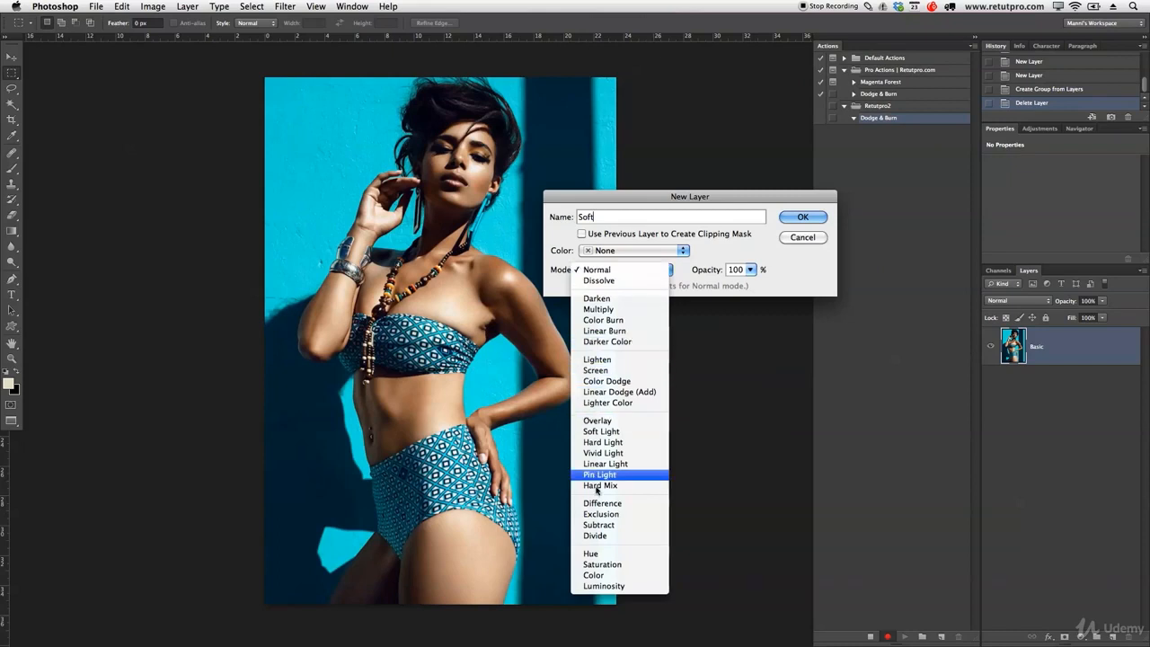
pyautogui.click(608, 432)
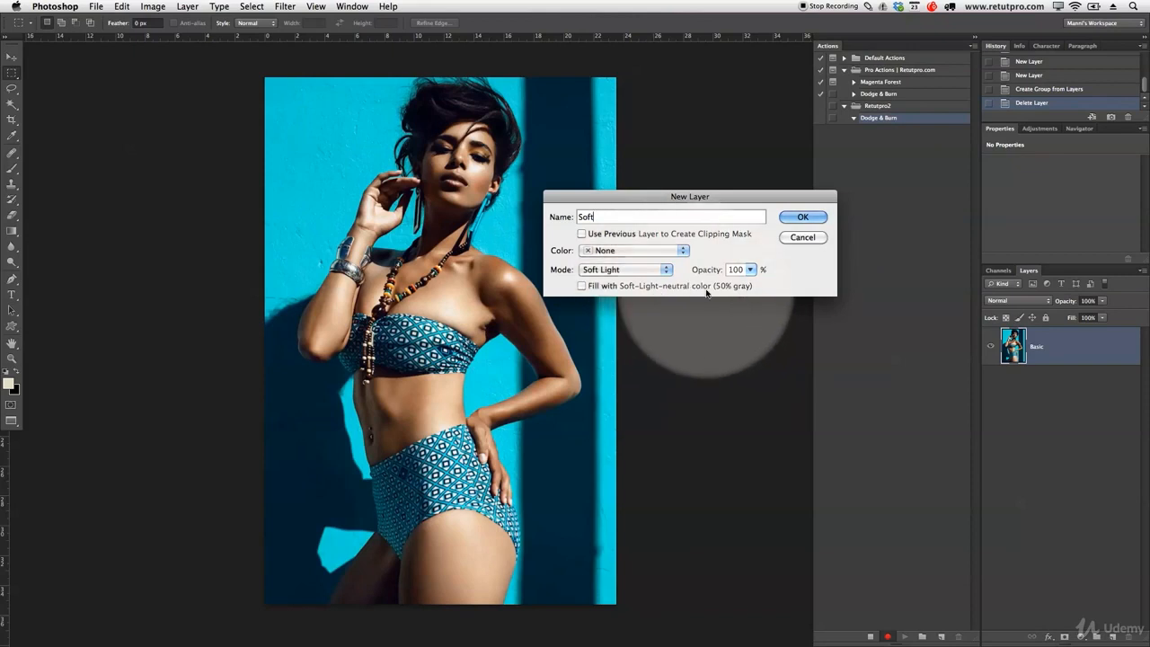
pyautogui.click(611, 269)
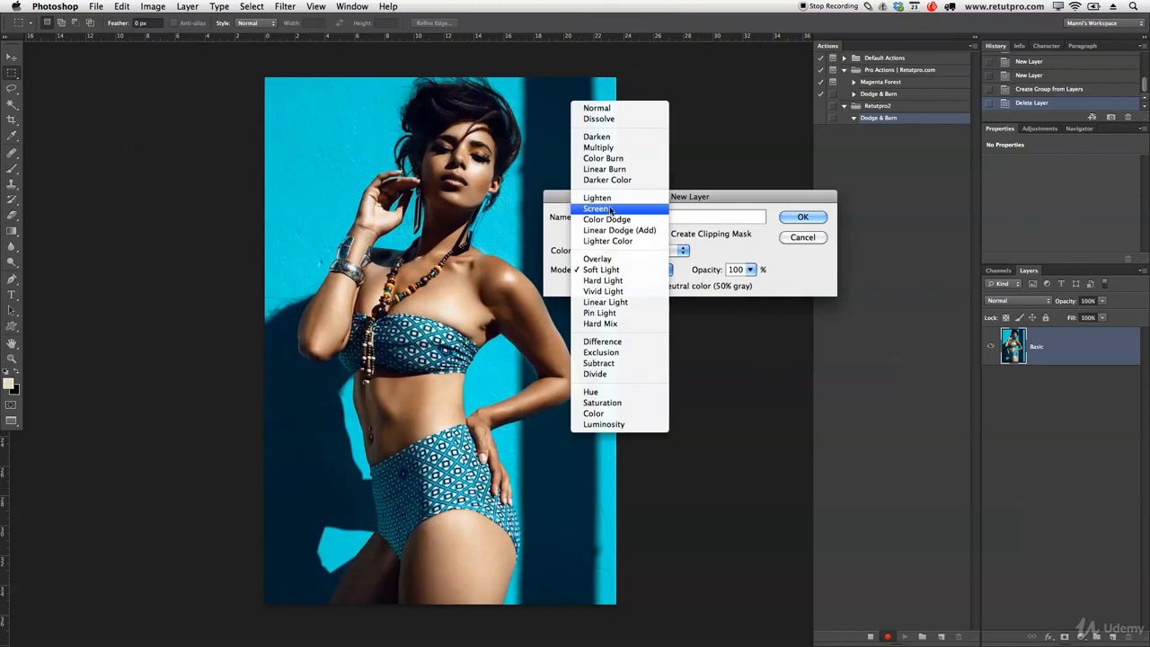
pyautogui.click(609, 208)
pyautogui.click(642, 271)
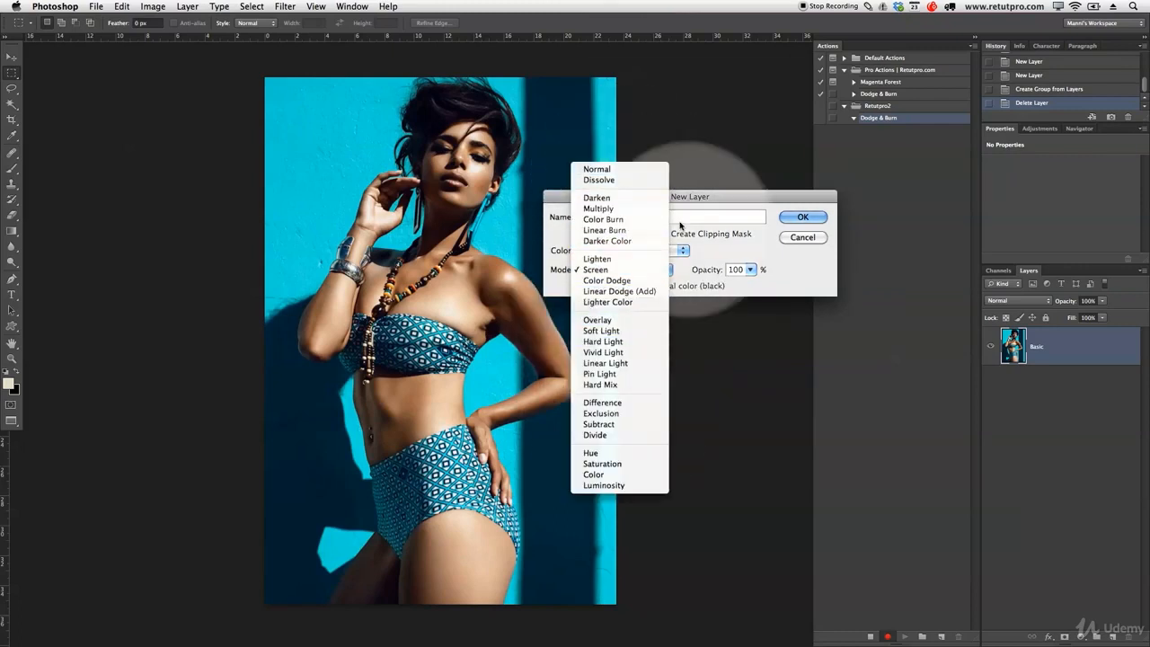
pyautogui.click(601, 331)
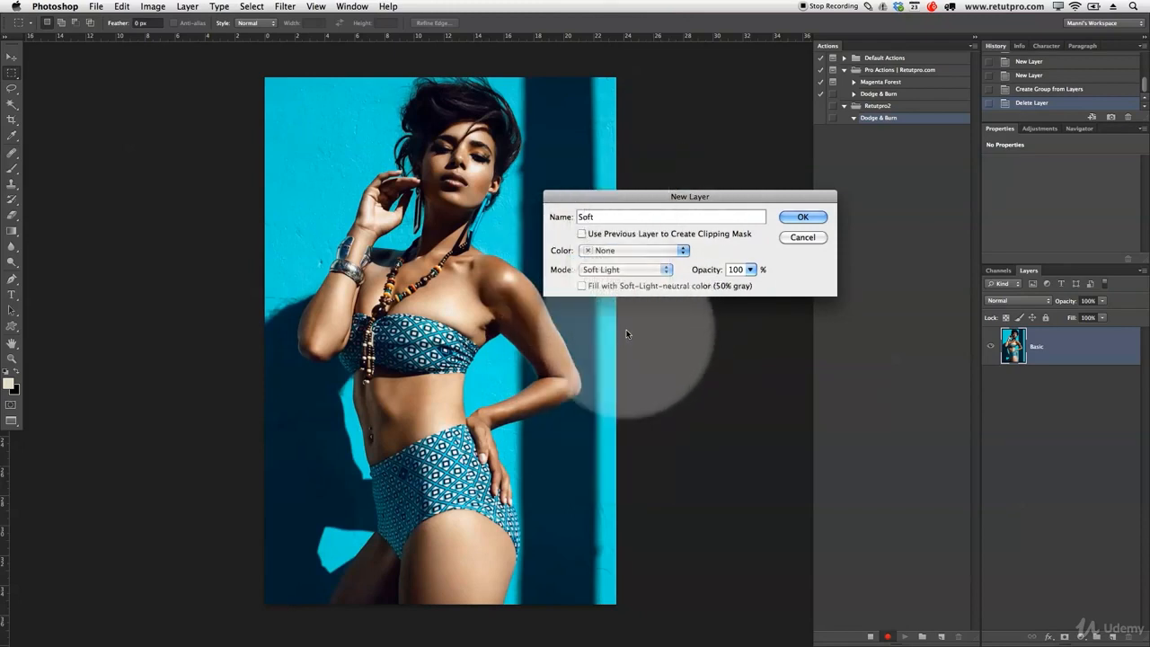
pyautogui.click(581, 286)
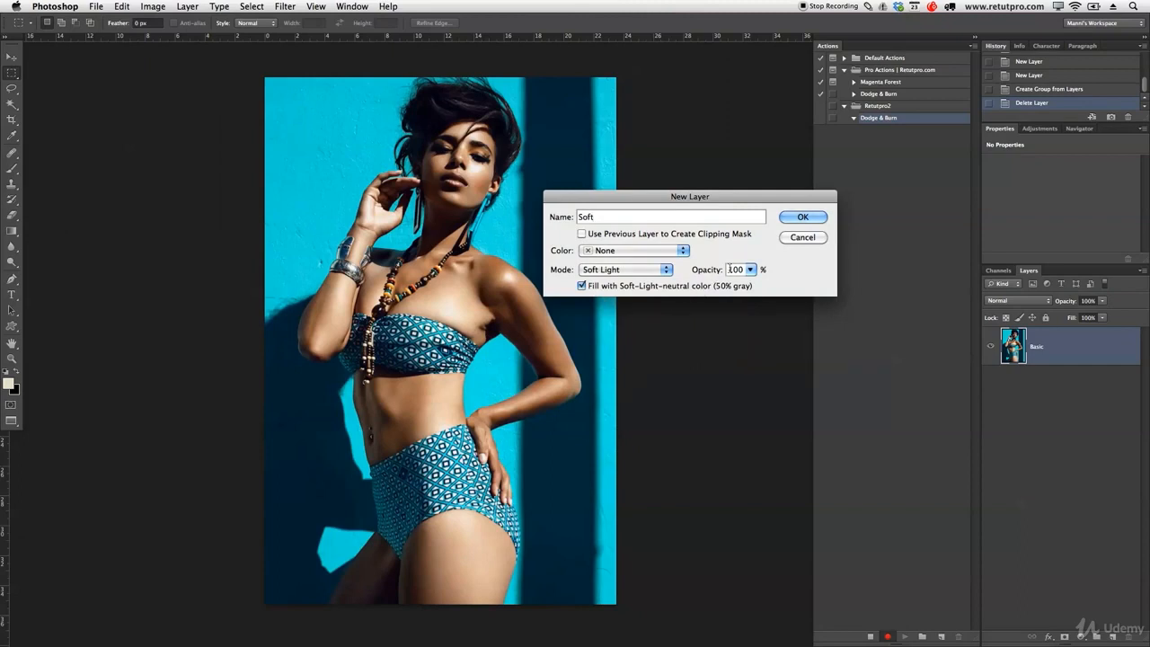
pyautogui.click(819, 218)
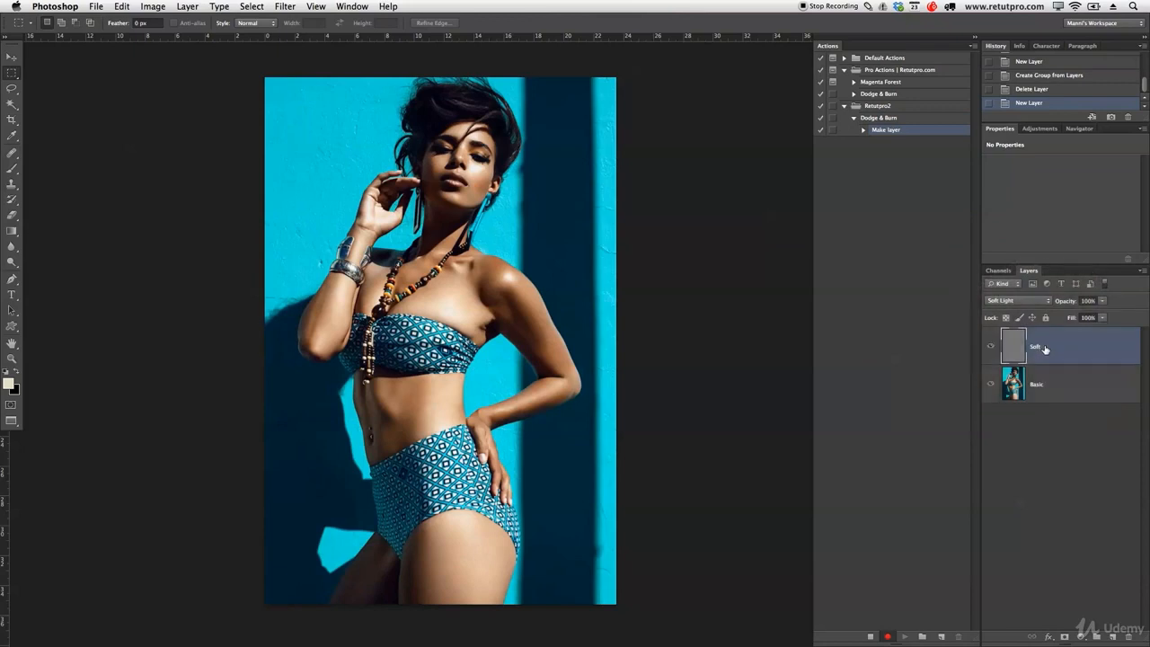
# Create a new layer named Hard above Soft, in Overlay mode and filled with the neutral 50% gray.
pyautogui.click(189, 6)
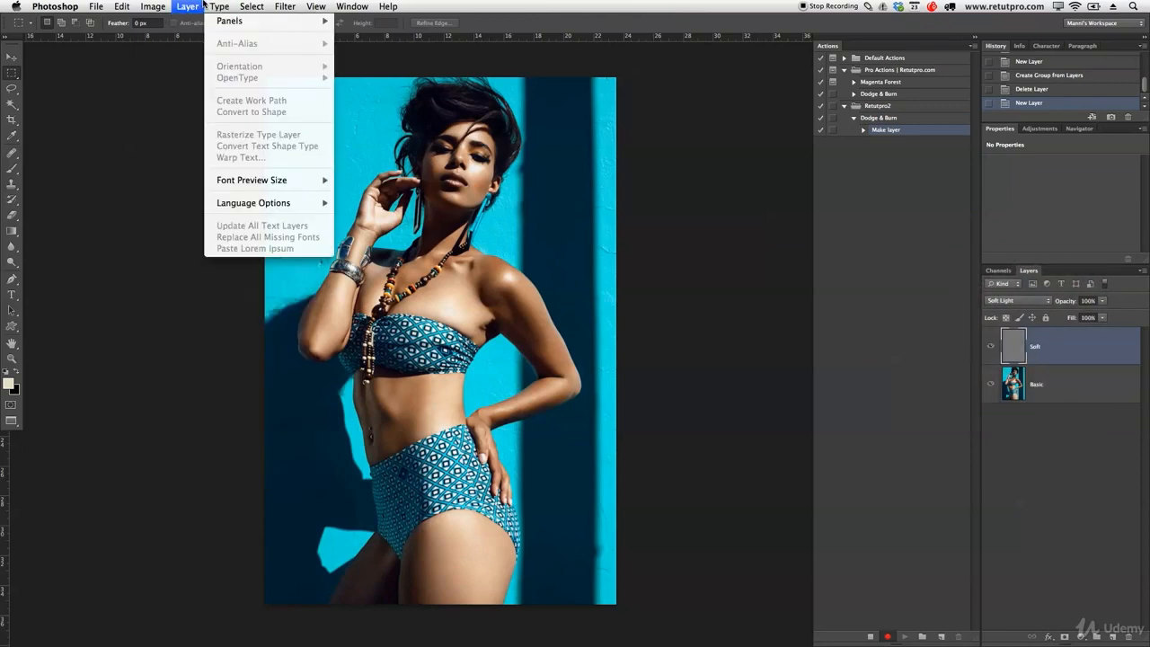
pyautogui.moveTo(196, 21)
pyautogui.click(342, 23)
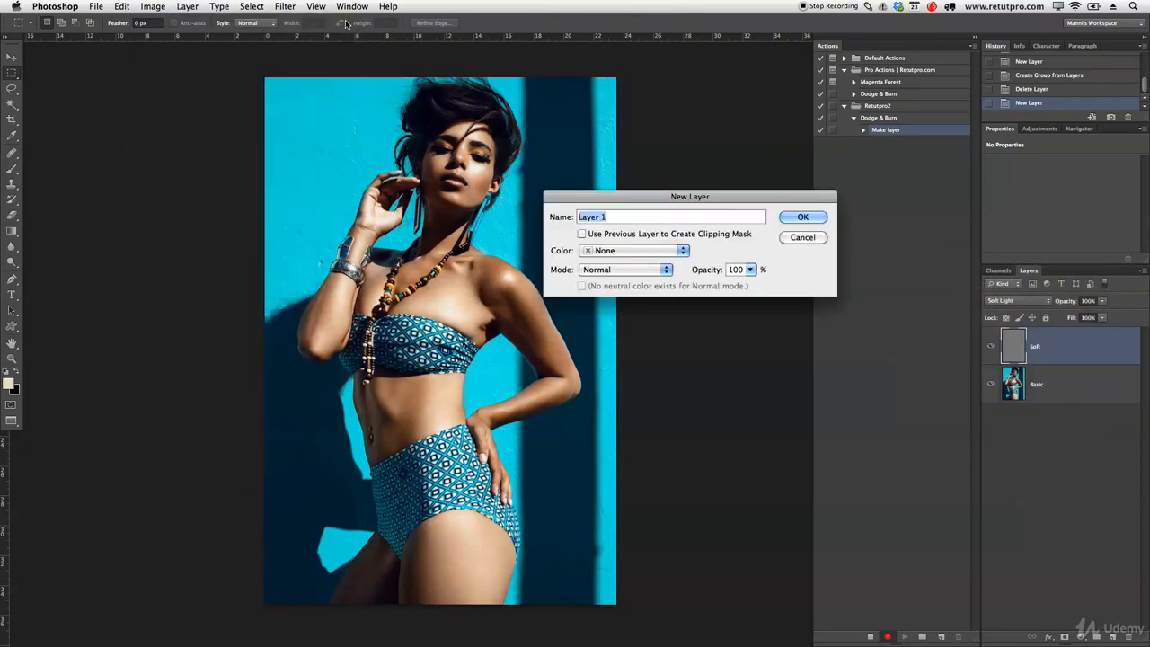
pyautogui.press('BackSpace')
pyautogui.click(611, 270)
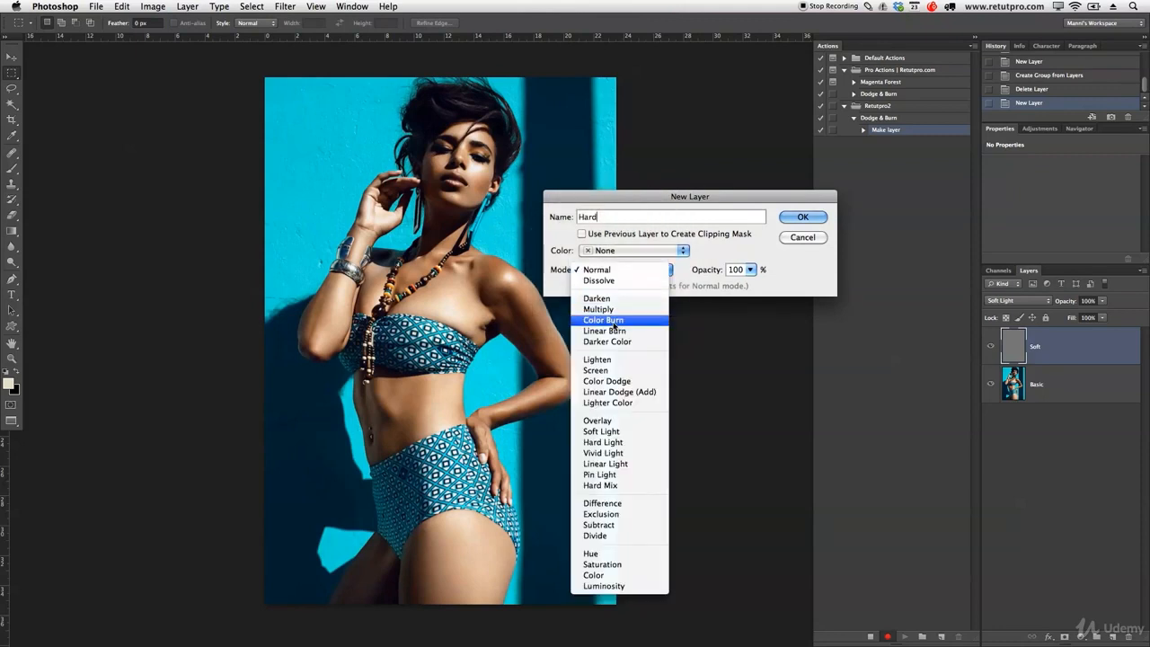
pyautogui.click(621, 422)
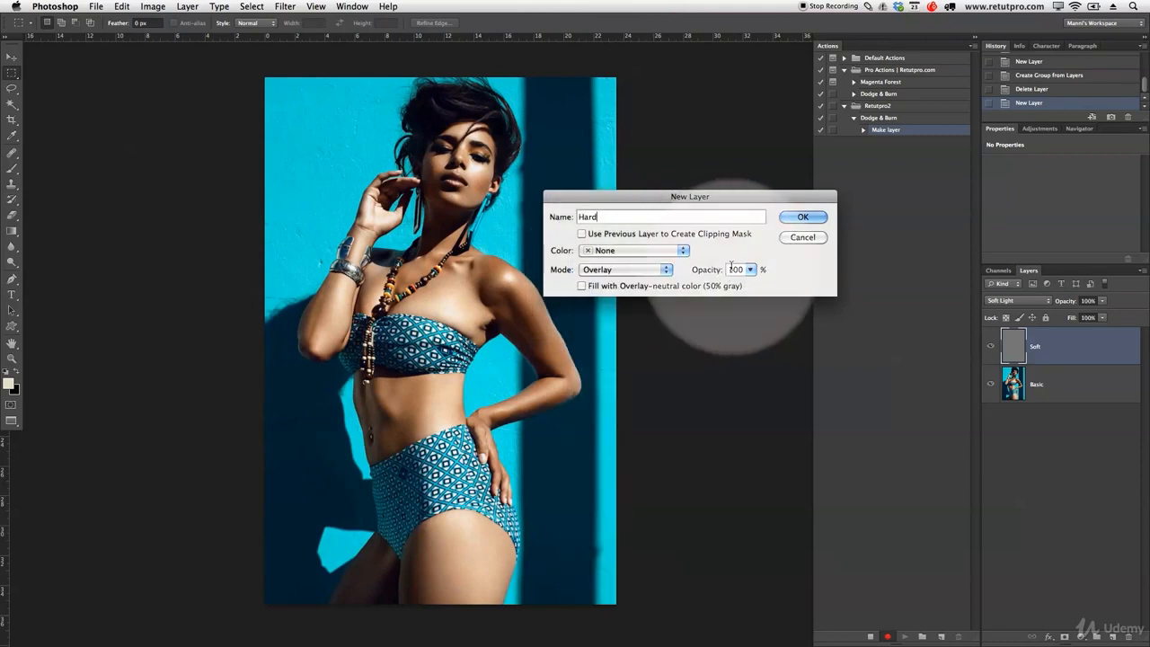
pyautogui.click(583, 286)
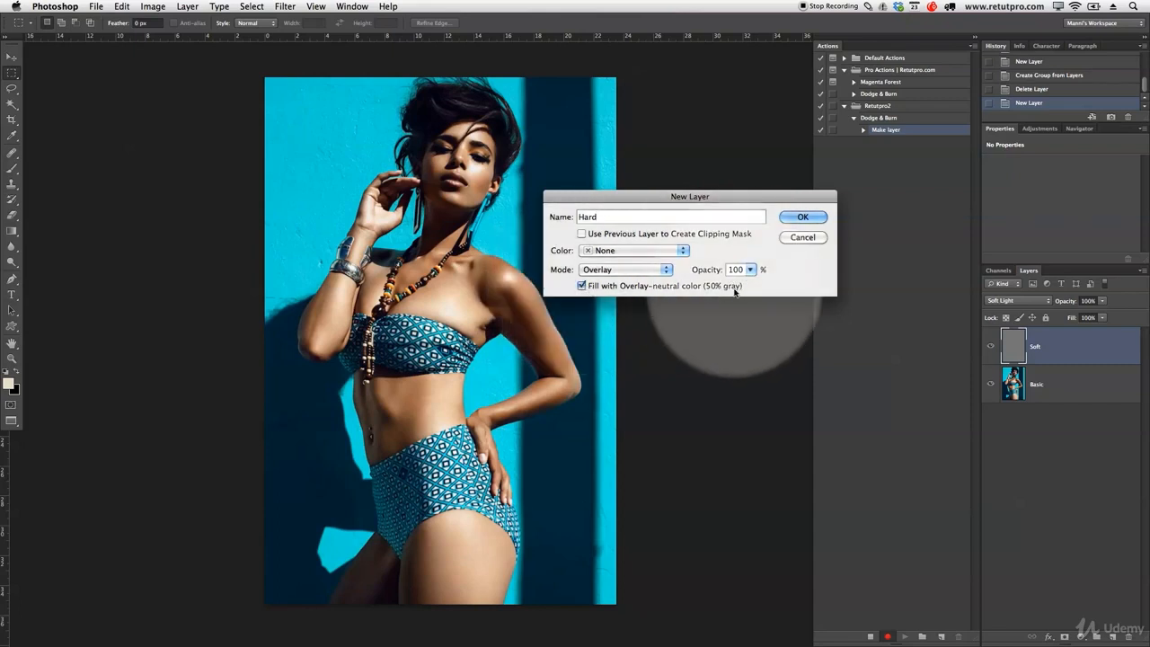
pyautogui.click(808, 219)
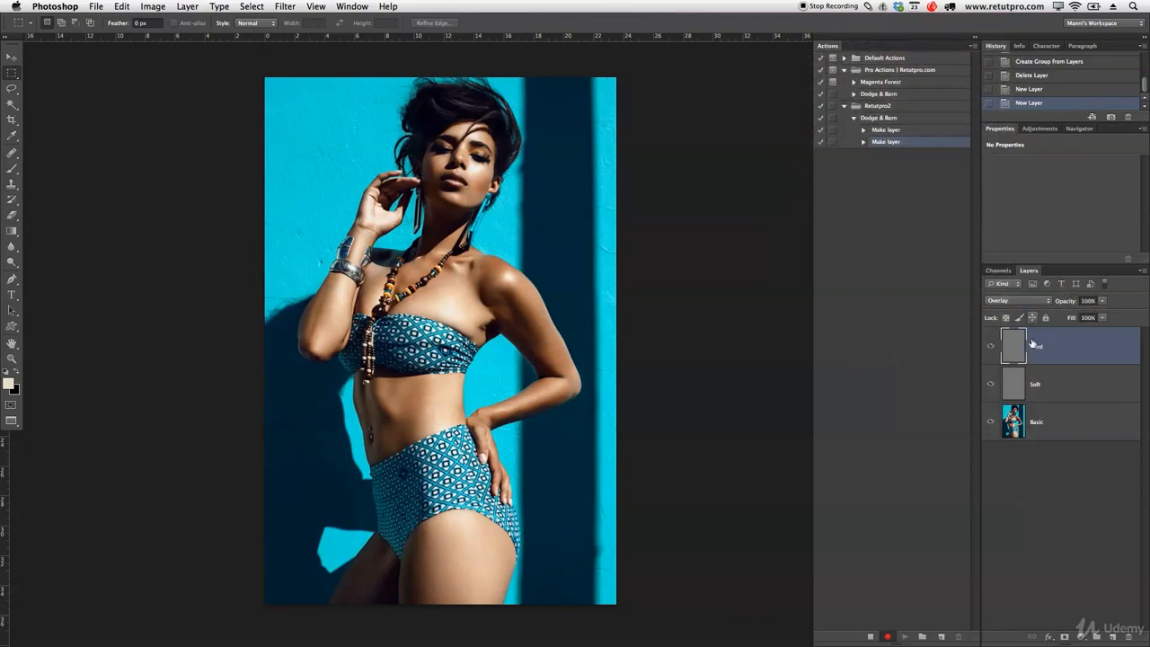
# Group the Hard and Soft layers into a new group named D&B with the color Red in Pass Through mode.
pyautogui.keyDown('shift'); pyautogui.click(1074, 388); pyautogui.keyUp('shift')
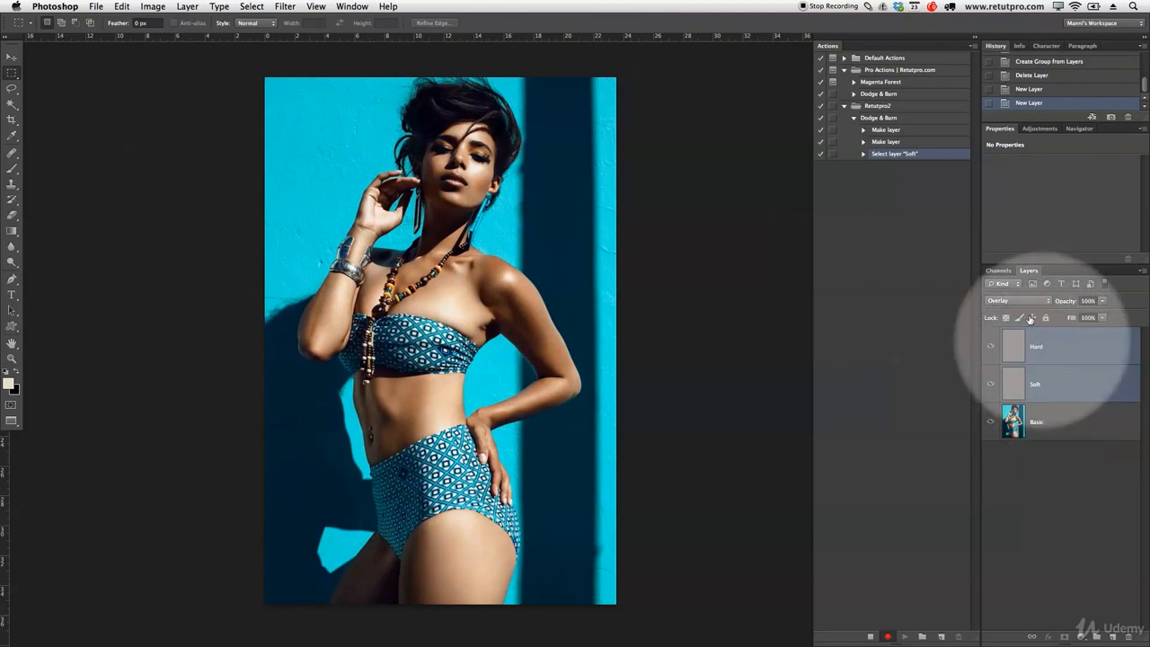
pyautogui.click(1142, 272)
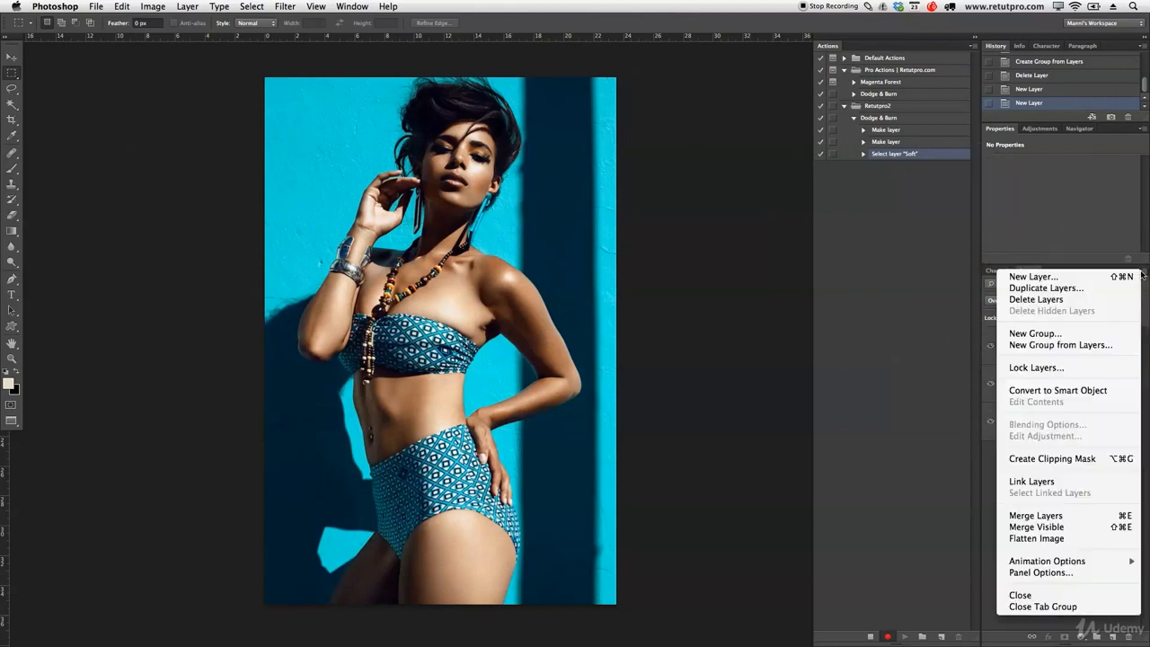
pyautogui.click(1069, 346)
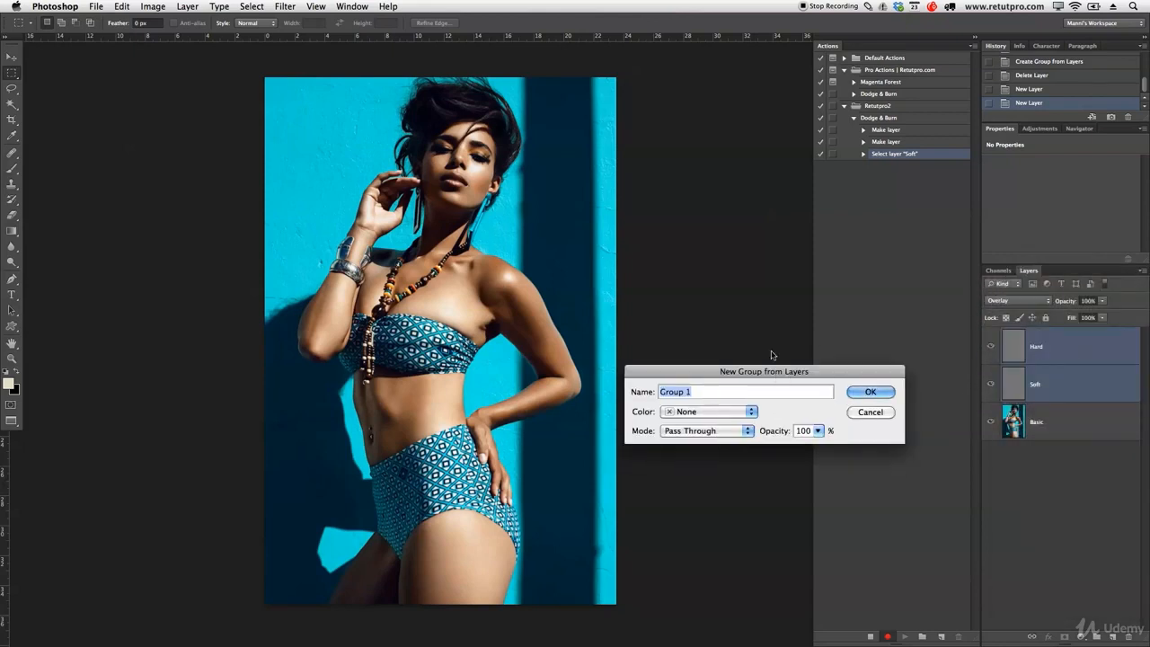
pyautogui.press('BackSpace')
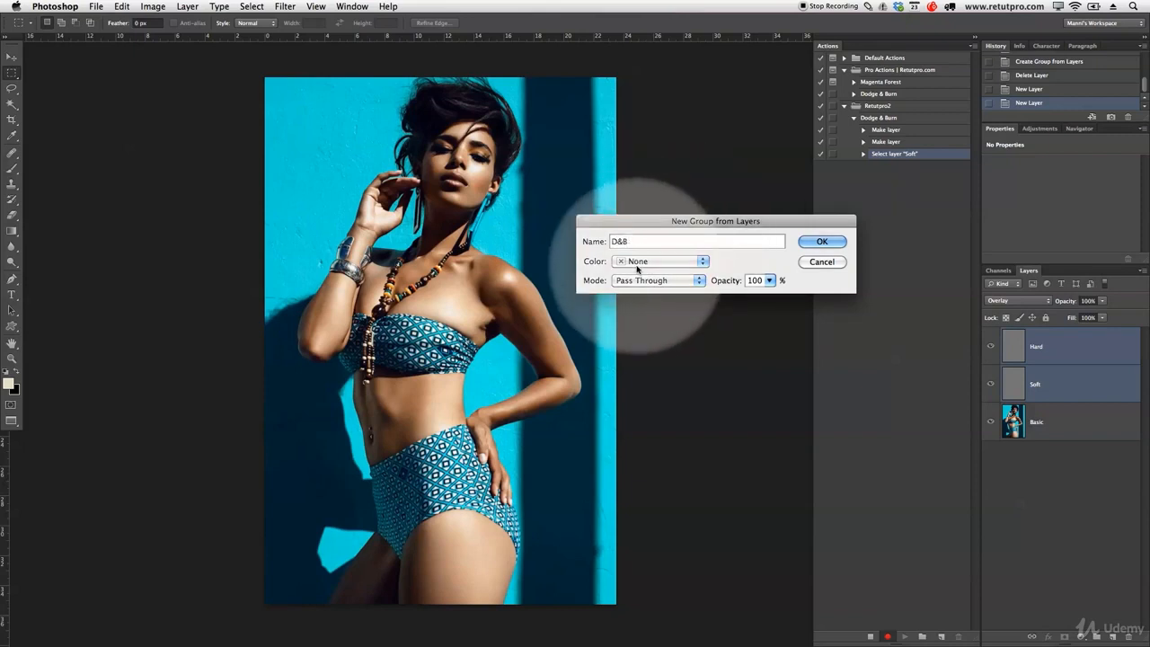
pyautogui.click(638, 261)
pyautogui.click(637, 284)
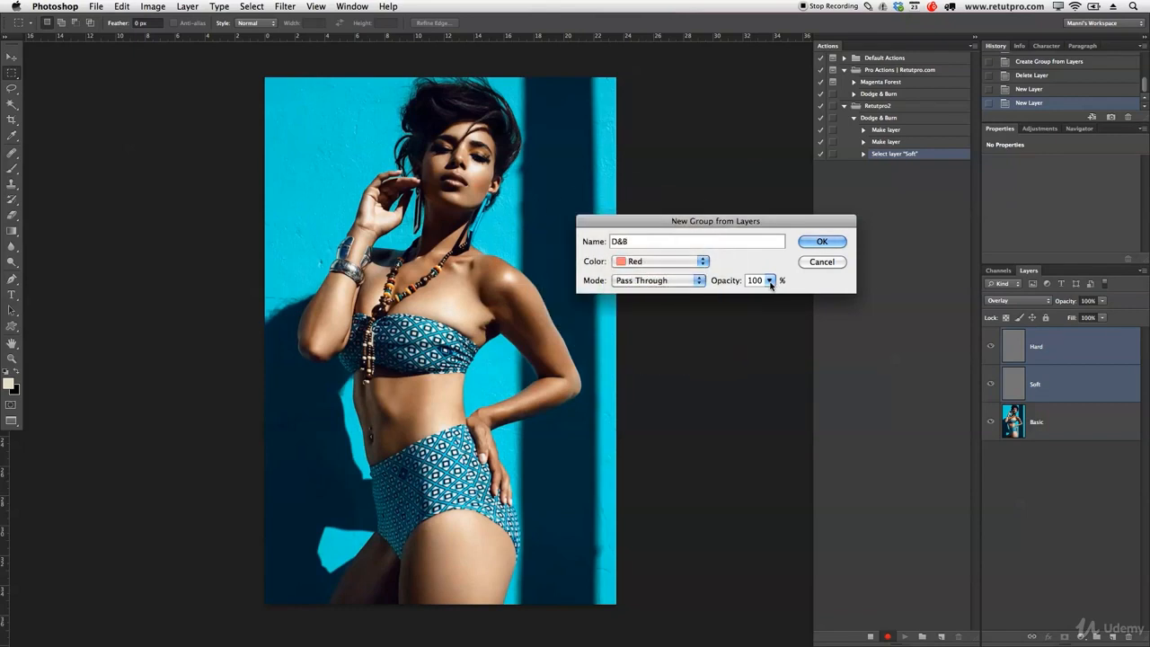
pyautogui.press('Return')
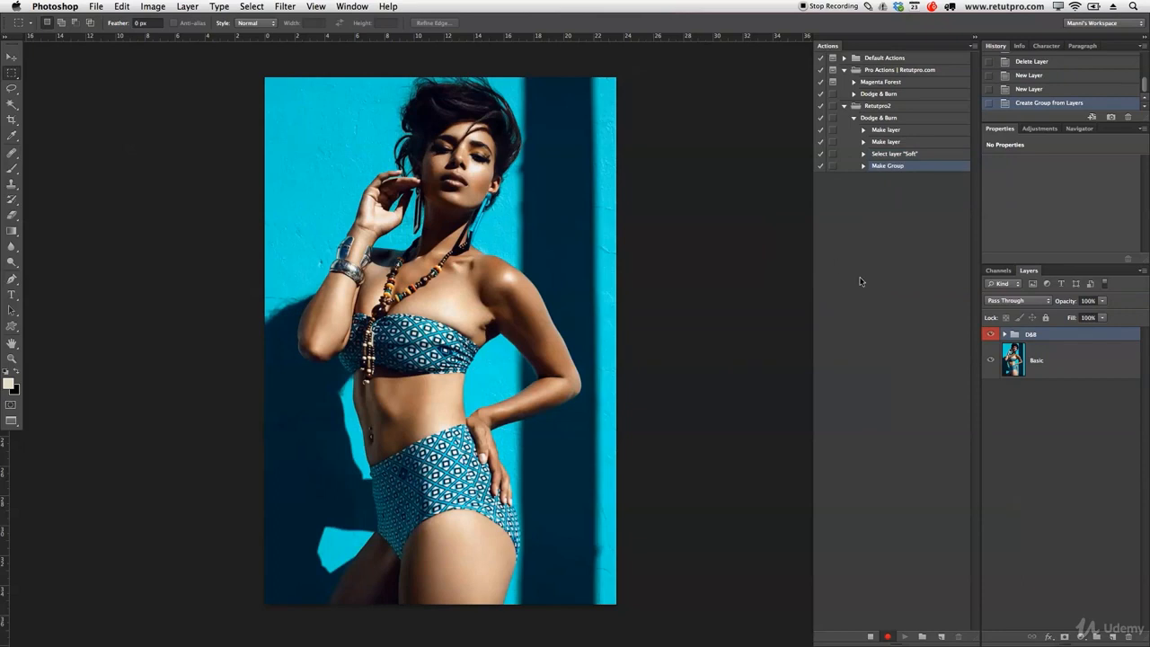
pyautogui.doubleClick(1029, 336)
# Insert a stop into the action with the message "Thank you !" and Allow Continue enabled.
pyautogui.click(973, 46)
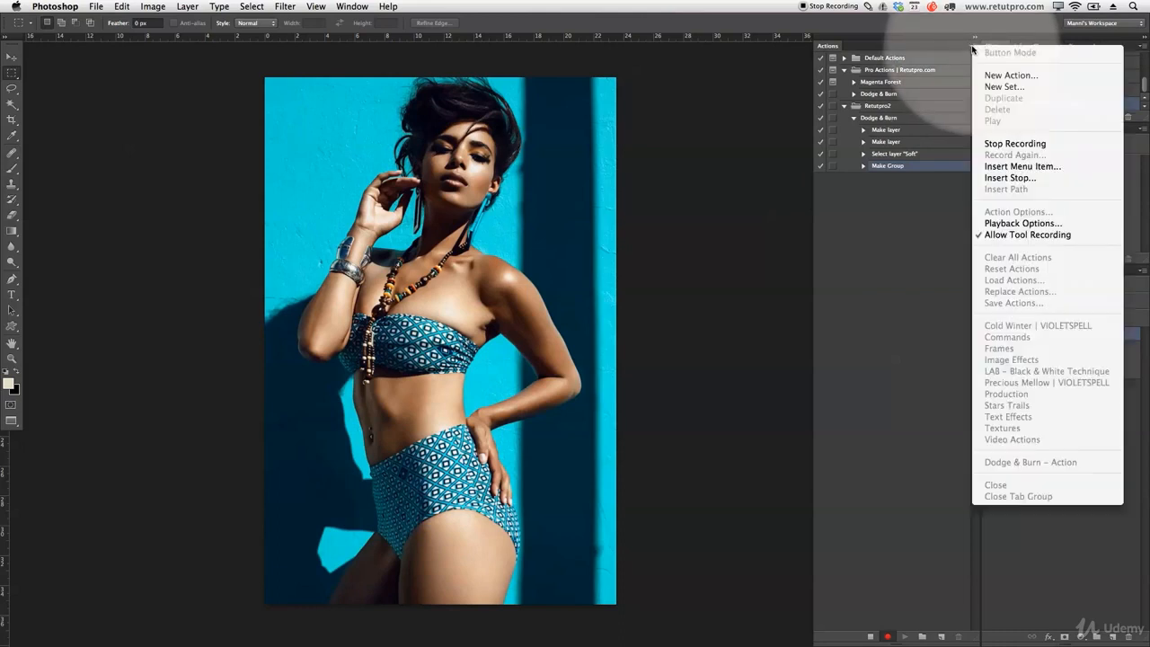
pyautogui.click(1019, 183)
pyautogui.moveTo(814, 371); pyautogui.dragTo(716, 225)
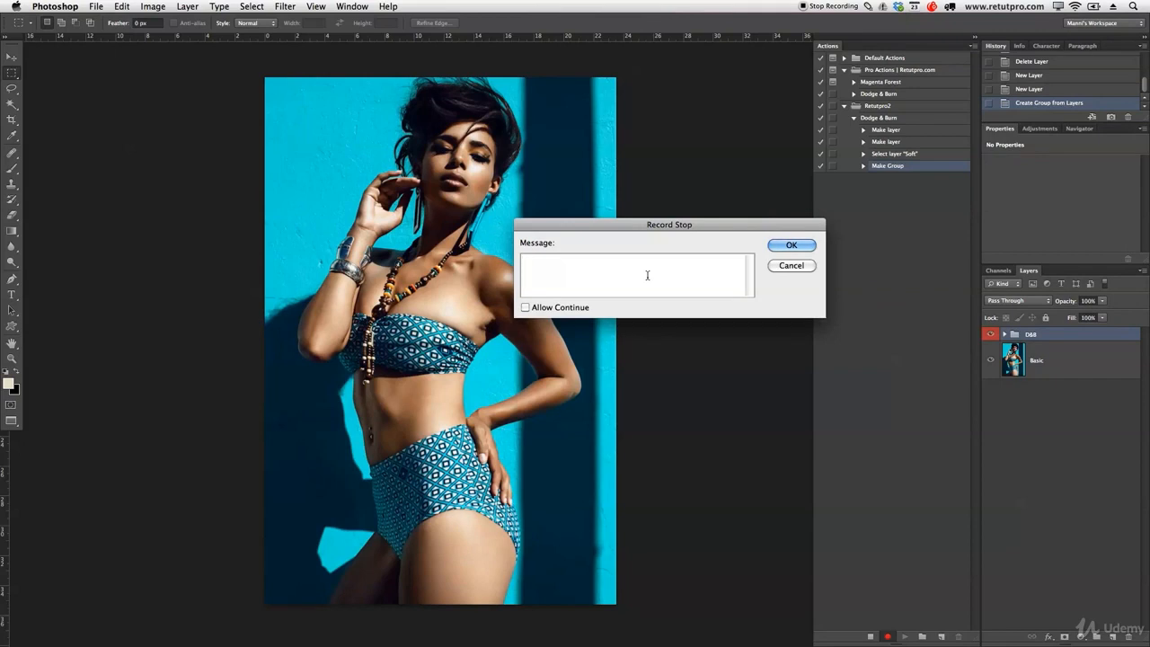
pyautogui.write('Thank you !')
pyautogui.click(525, 308)
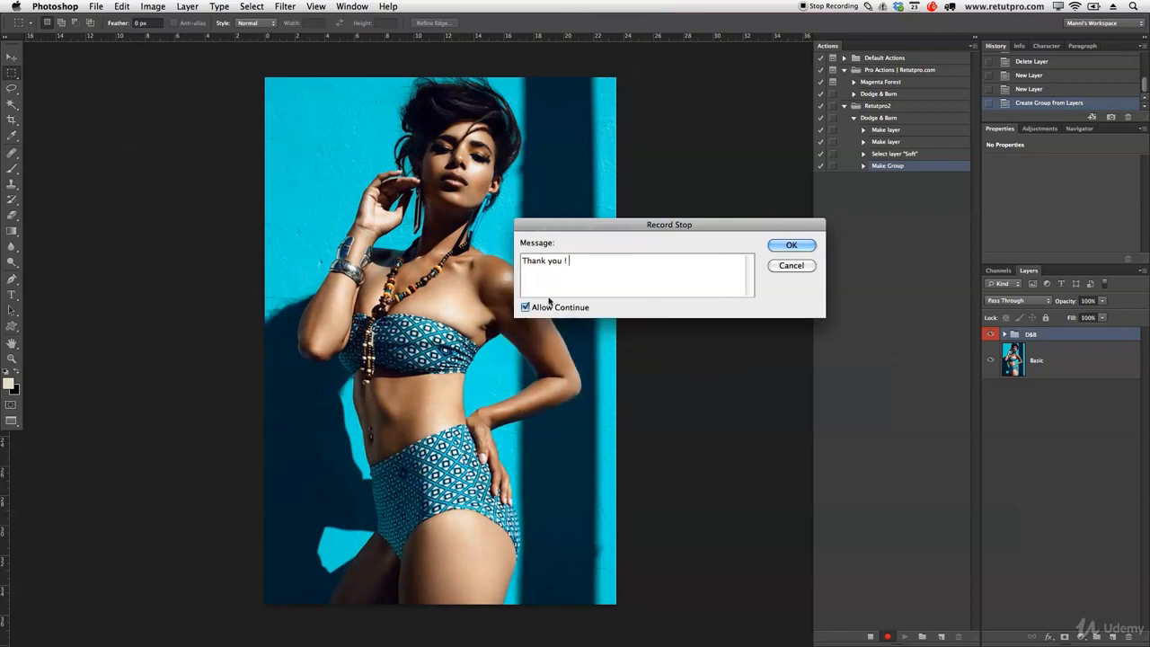
pyautogui.click(791, 244)
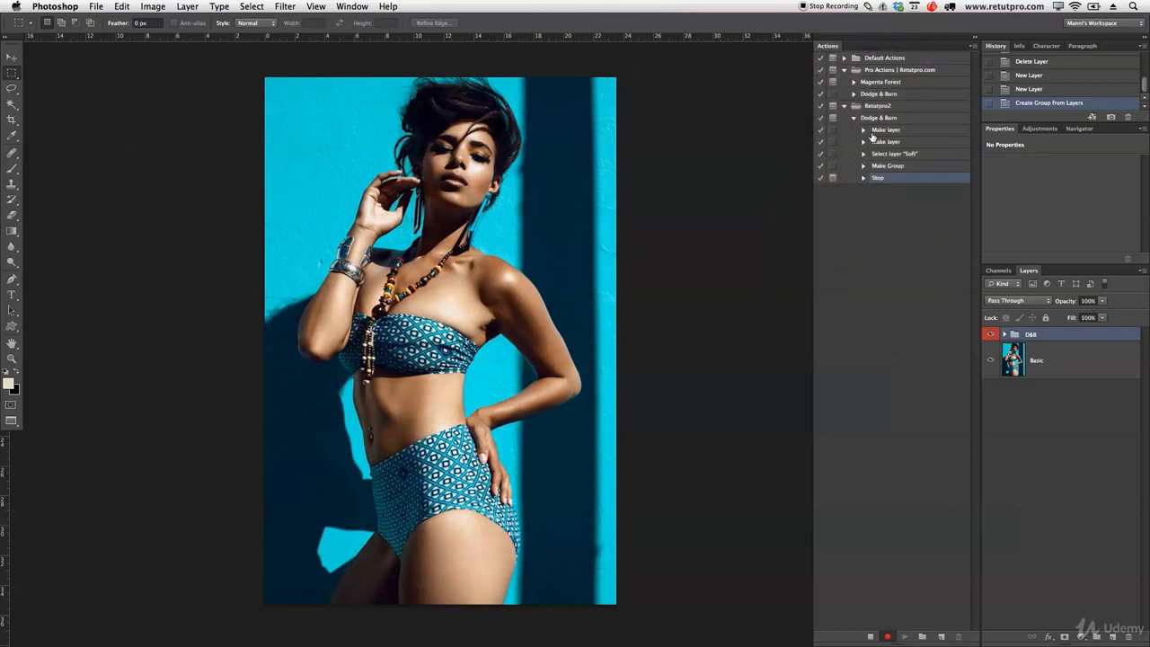
# Stop recording the Dodge & Burn action and delete the D&B group from the document.
pyautogui.click(870, 637)
pyautogui.click(855, 119)
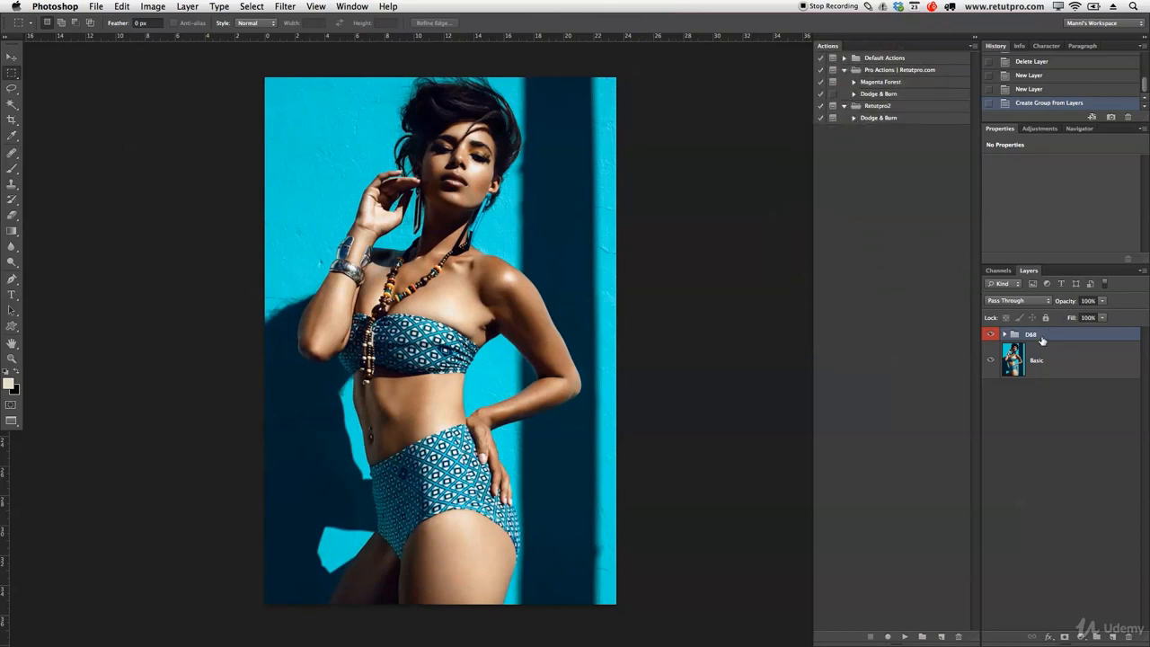
pyautogui.press('Delete')
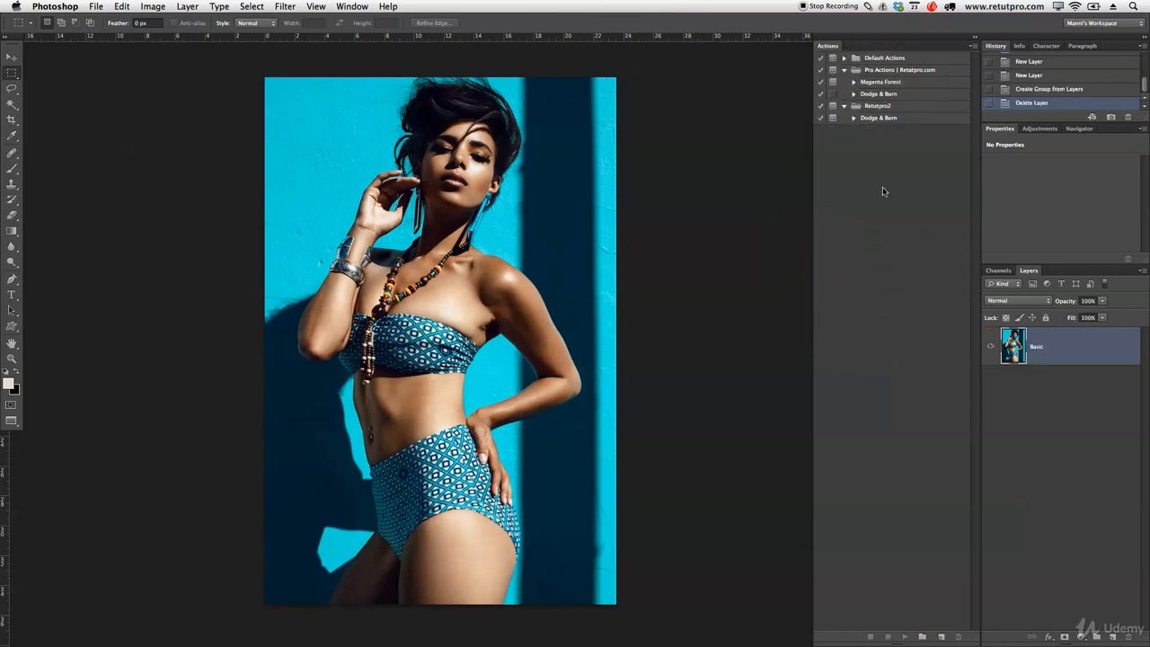
# Play the Dodge & Burn action from the Retutpro2 set through its stop message and expand the resulting D&B group.
pyautogui.click(876, 117)
pyautogui.click(904, 637)
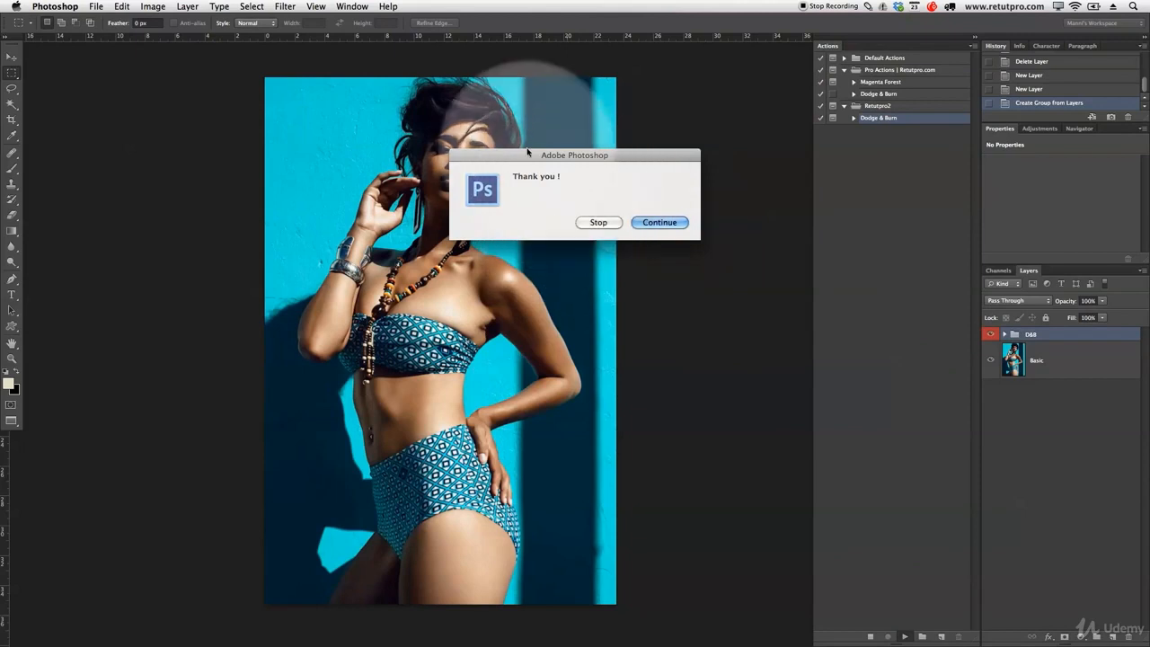
pyautogui.click(644, 225)
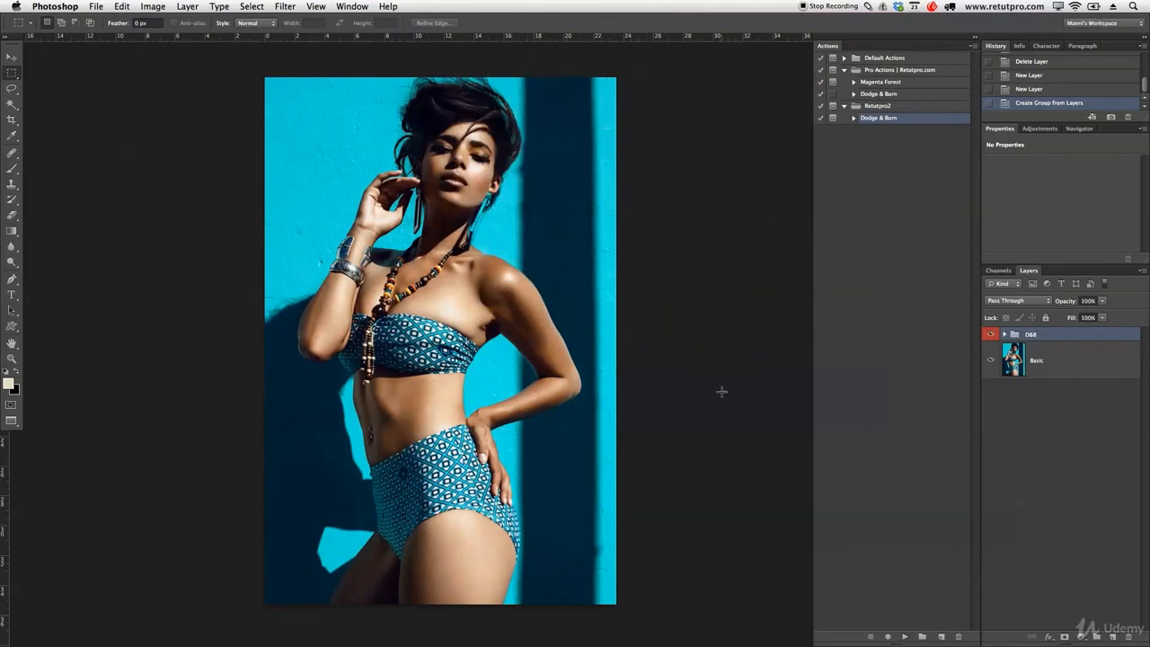
pyautogui.click(1005, 334)
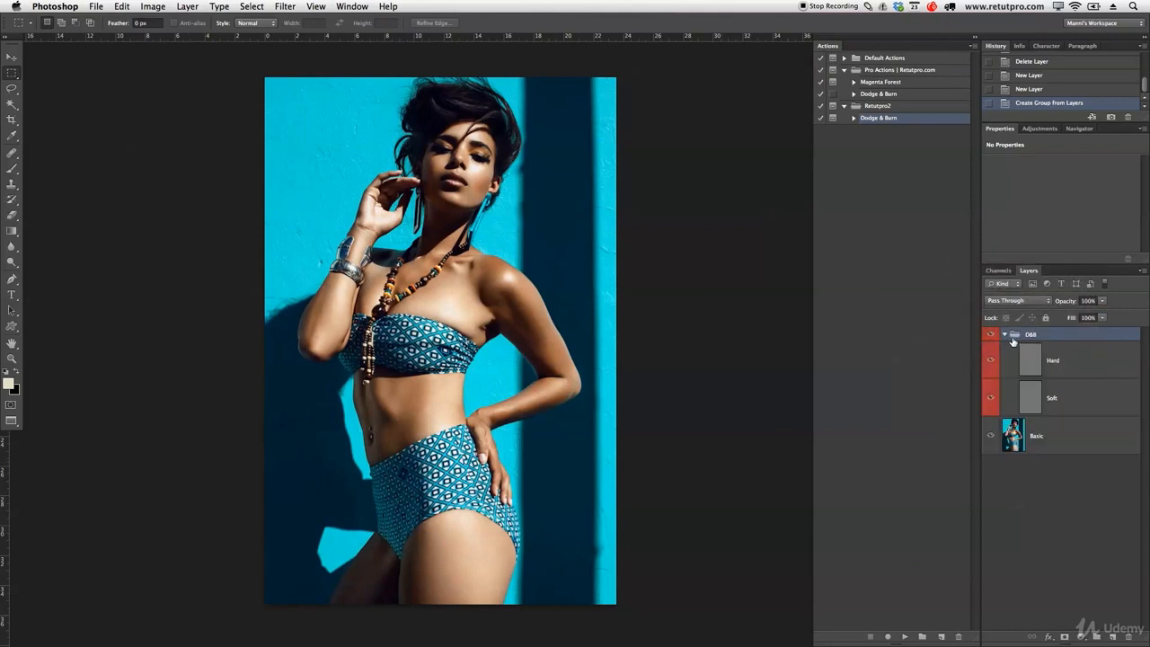